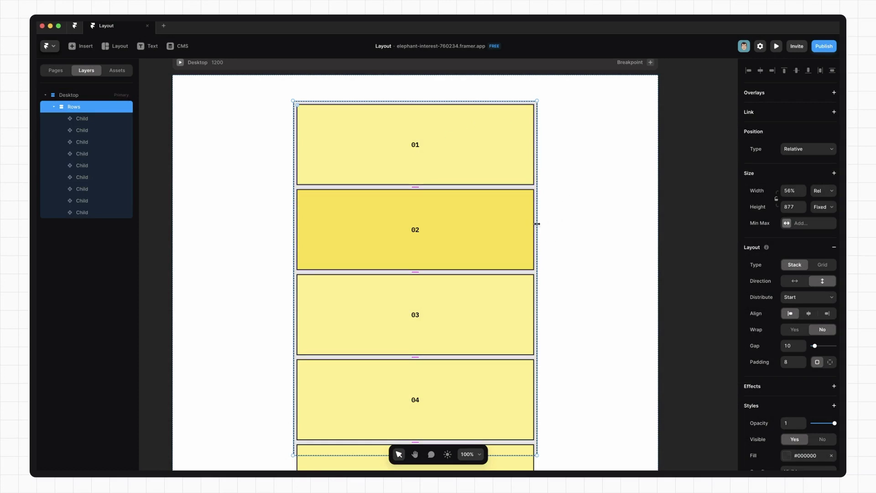
# Step: Step into the Rows stack's children and select box 02
pyautogui.press('Tab')
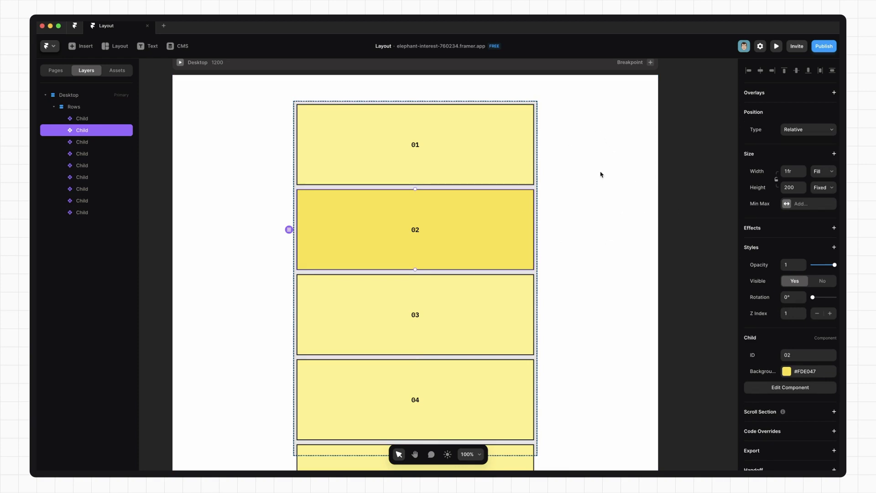
# Step: Change box 02's position type from Relative to Absolute
pyautogui.click(816, 129)
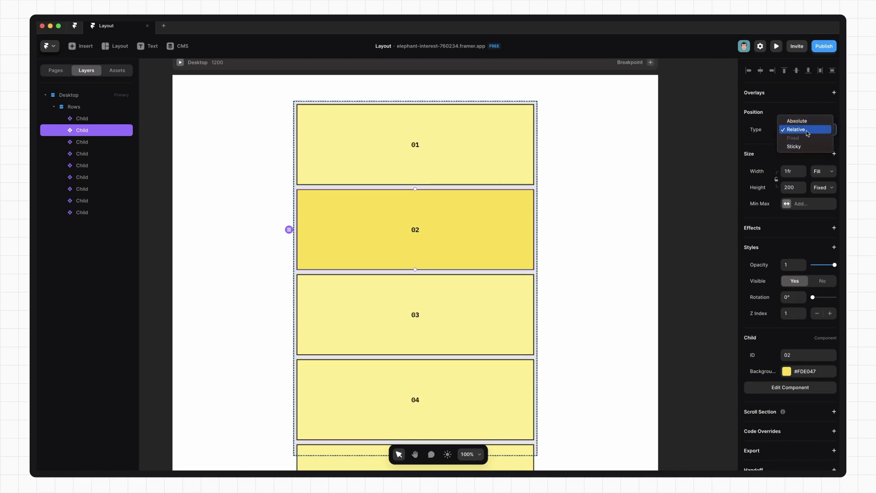
pyautogui.click(805, 130)
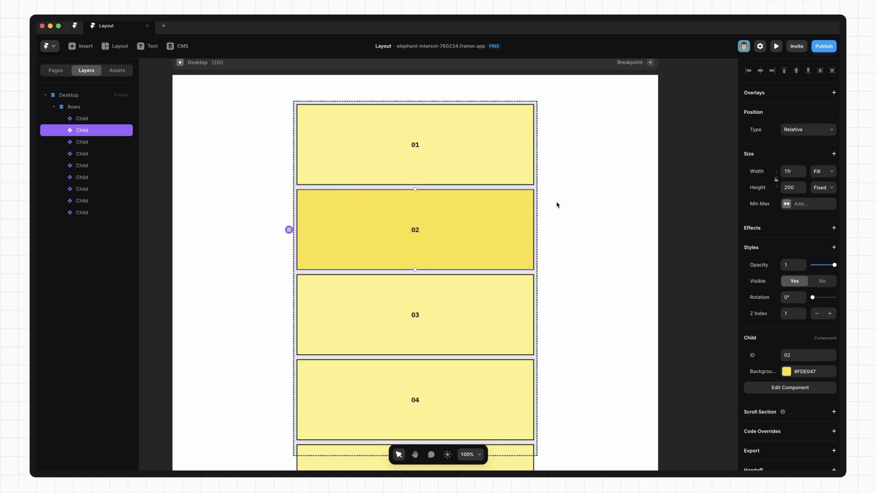
pyautogui.click(807, 131)
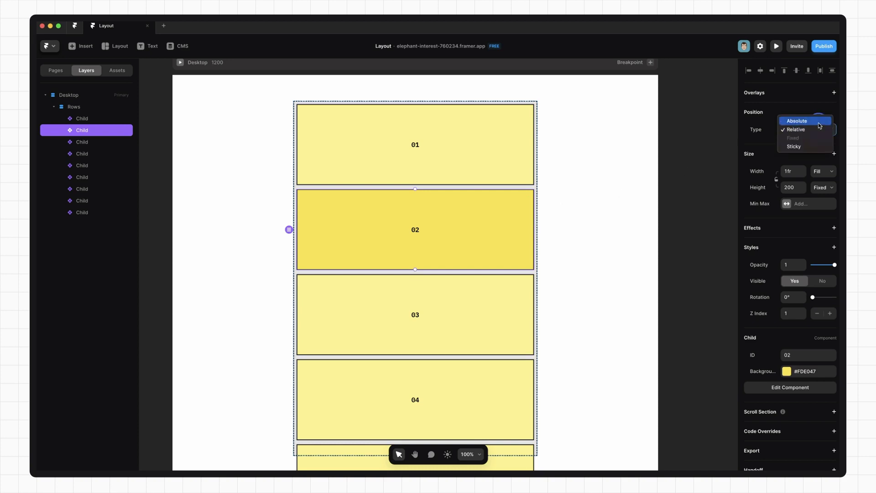
pyautogui.click(819, 126)
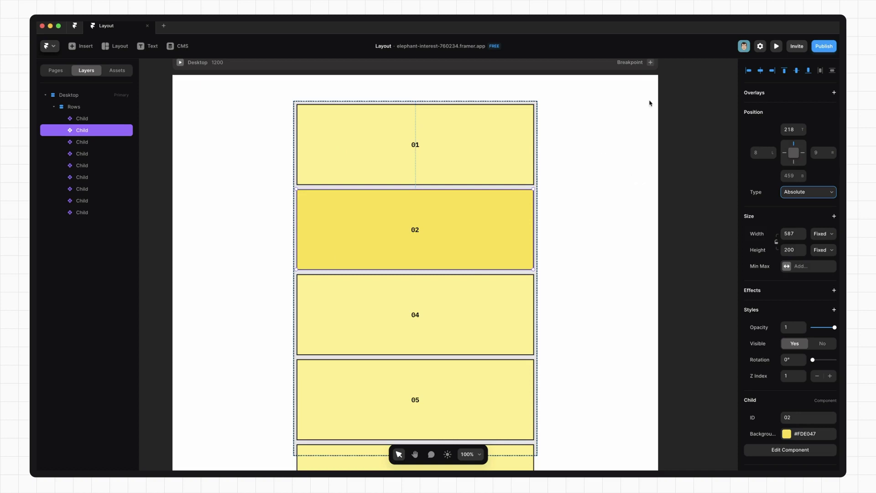
pyautogui.click(796, 131)
# Step: Set box 02's top and left offsets to 0
pyautogui.write('0')
pyautogui.press('Return')
pyautogui.click(760, 152)
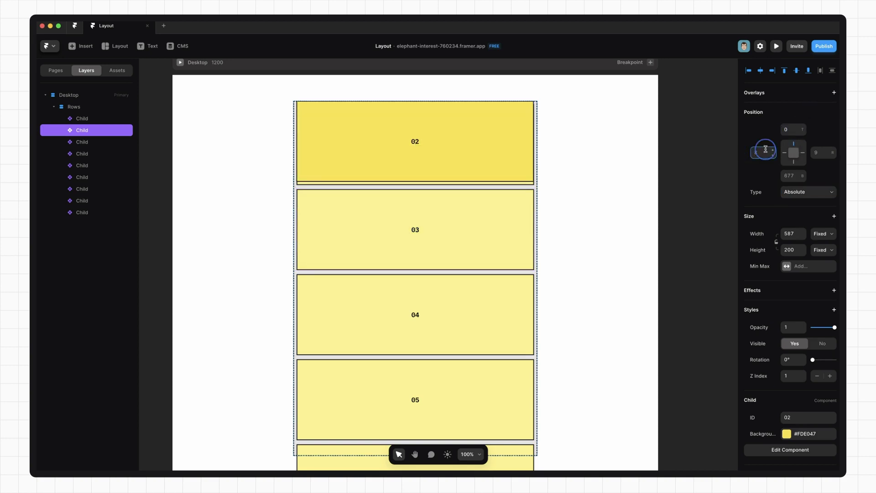
pyautogui.write('0')
pyautogui.press('Return')
# Step: Preview the page and narrow it to test box 02's absolute layout
pyautogui.click(602, 210)
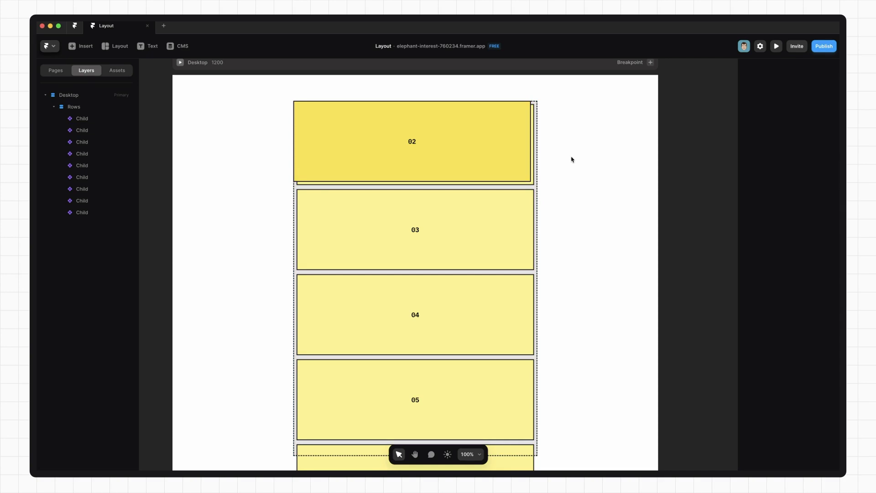
pyautogui.click(777, 46)
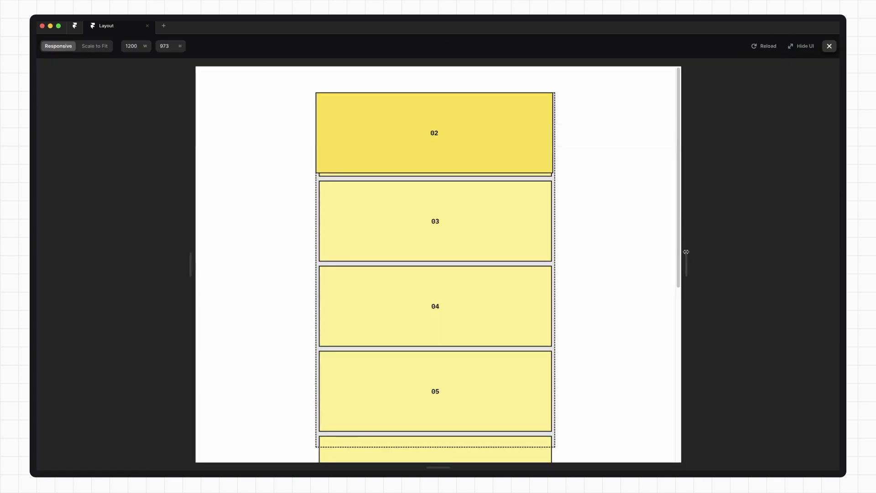
pyautogui.moveTo(686, 252); pyautogui.dragTo(774, 260)
pyautogui.press('Escape')
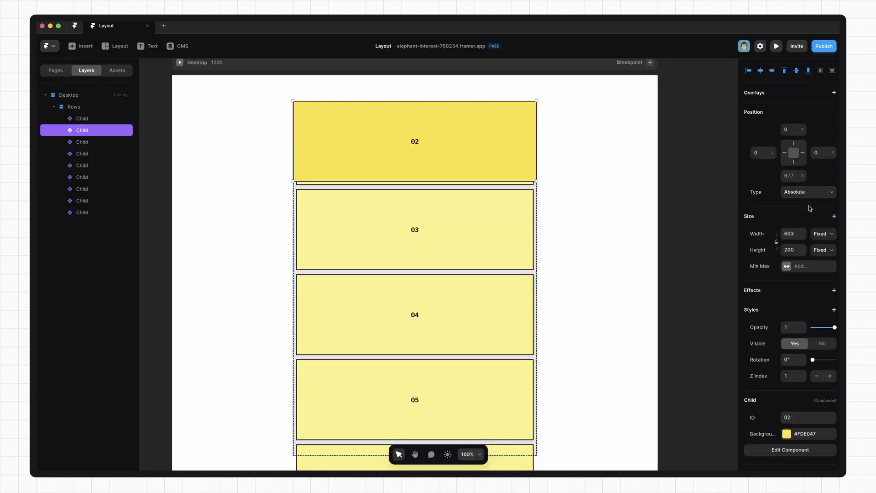
pyautogui.click(811, 195)
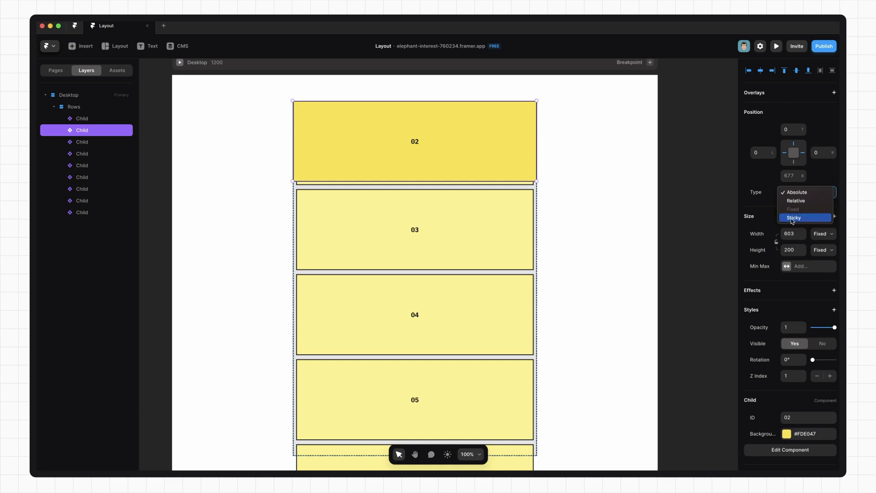
# Step: Drag box 02 in the Layers panel out of Rows to sit directly under Desktop
pyautogui.click(600, 196)
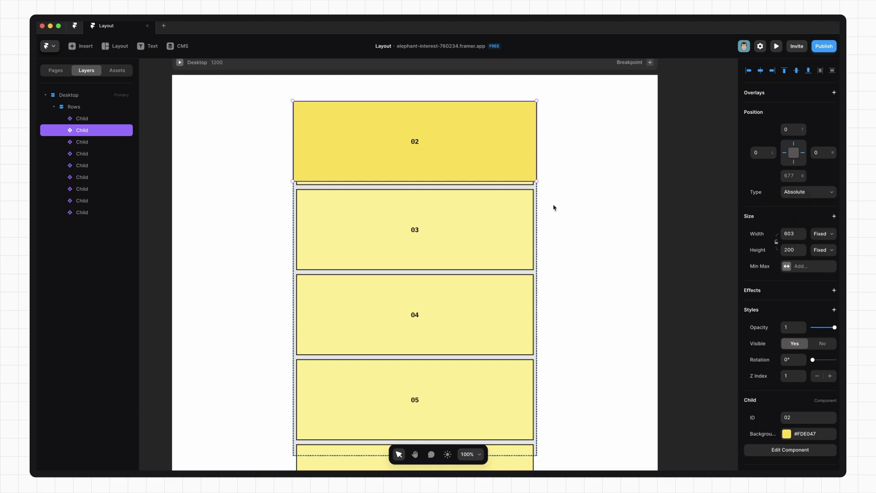
pyautogui.click(536, 200)
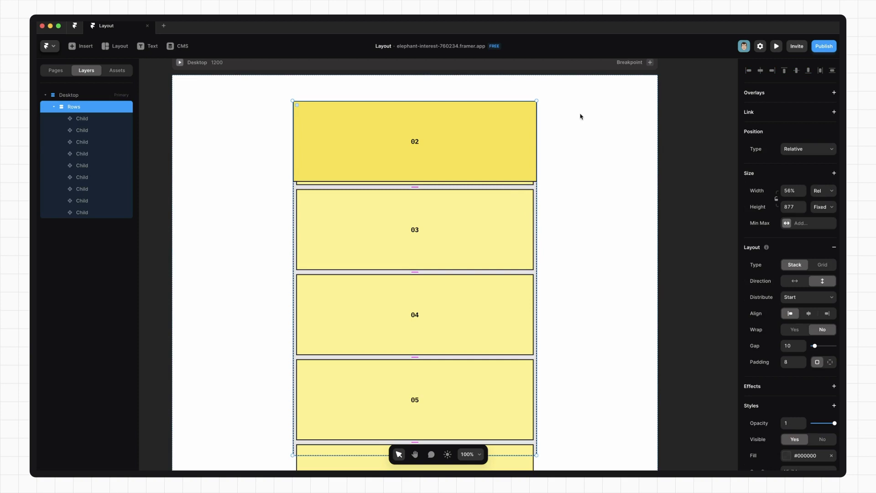
pyautogui.click(86, 95)
pyautogui.click(532, 167)
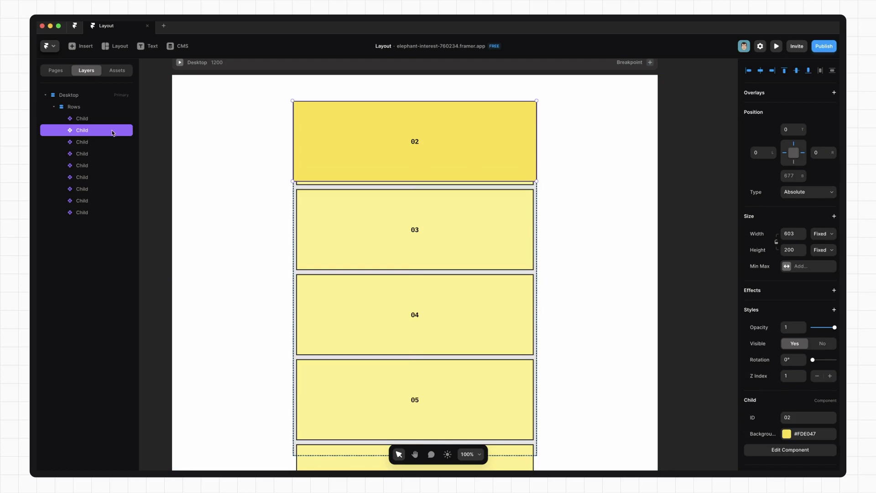
pyautogui.moveTo(111, 134); pyautogui.dragTo(90, 124)
pyautogui.click(807, 192)
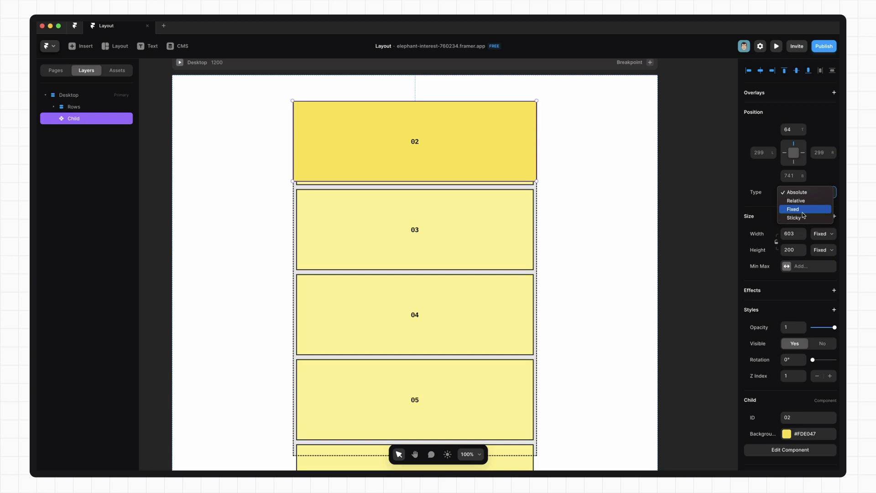
# Step: Make box 02 Fixed with top, left and right offsets of 0
pyautogui.click(803, 213)
pyautogui.click(792, 129)
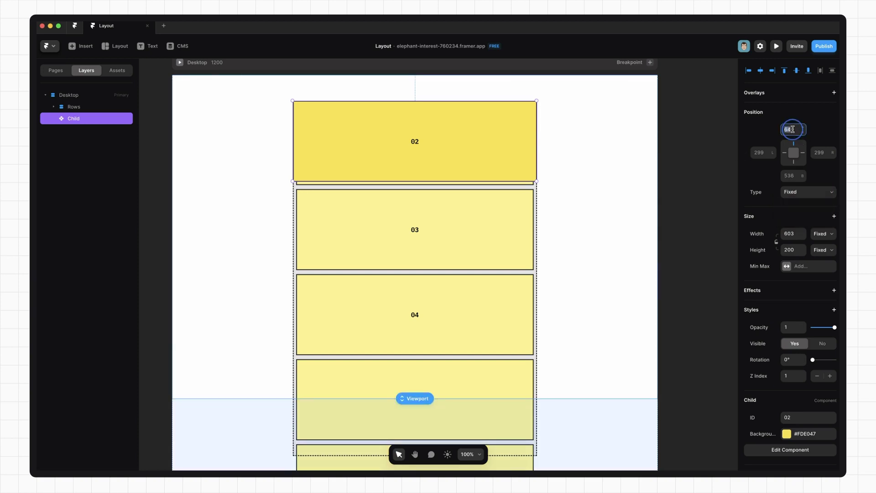
pyautogui.write('0')
pyautogui.press('Tab')
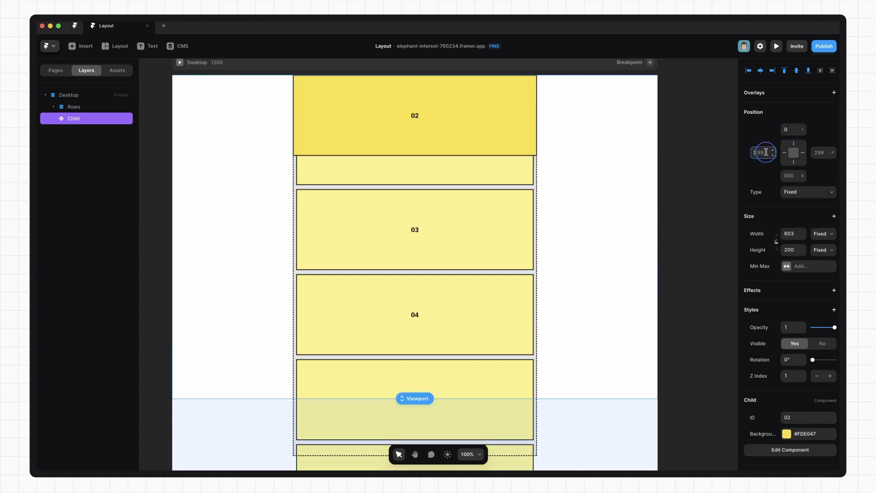
pyautogui.write('0')
pyautogui.click(817, 153)
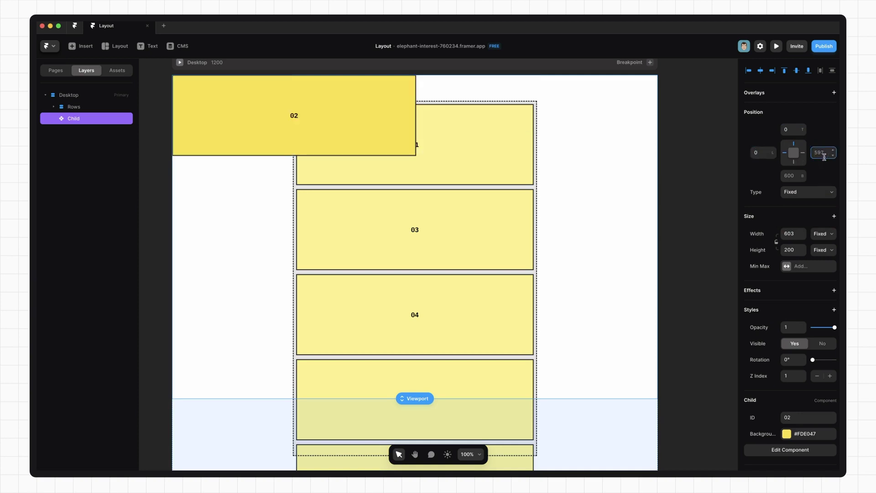
pyautogui.write('0')
pyautogui.click(696, 155)
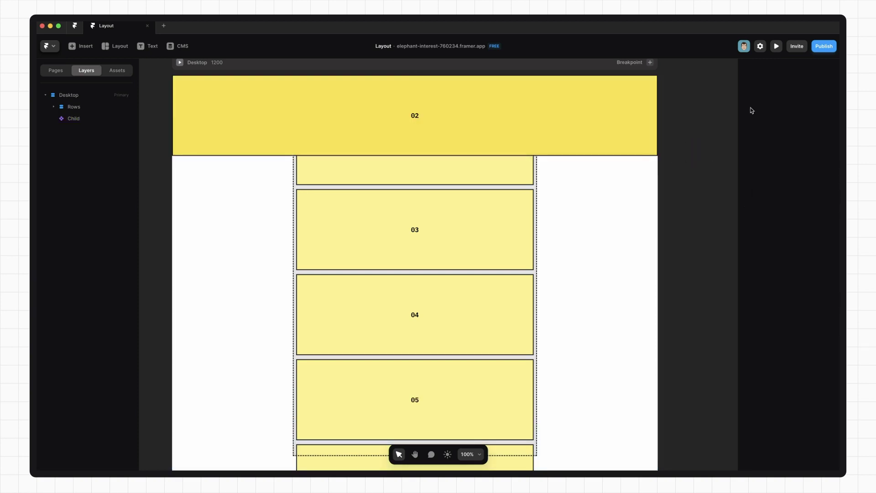
# Step: Preview the page and scroll to confirm box 02 stays fixed at the top
pyautogui.click(776, 46)
pyautogui.scroll(-7, 634, 262)
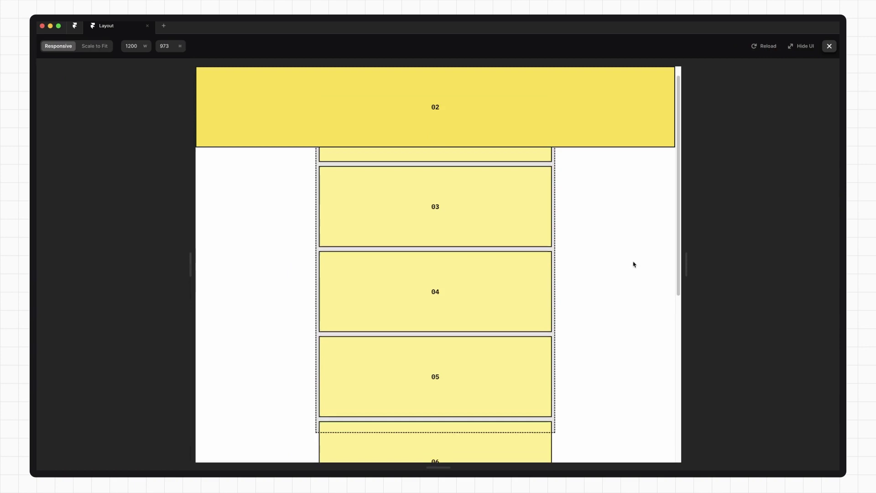
pyautogui.scroll(7, 583, 212)
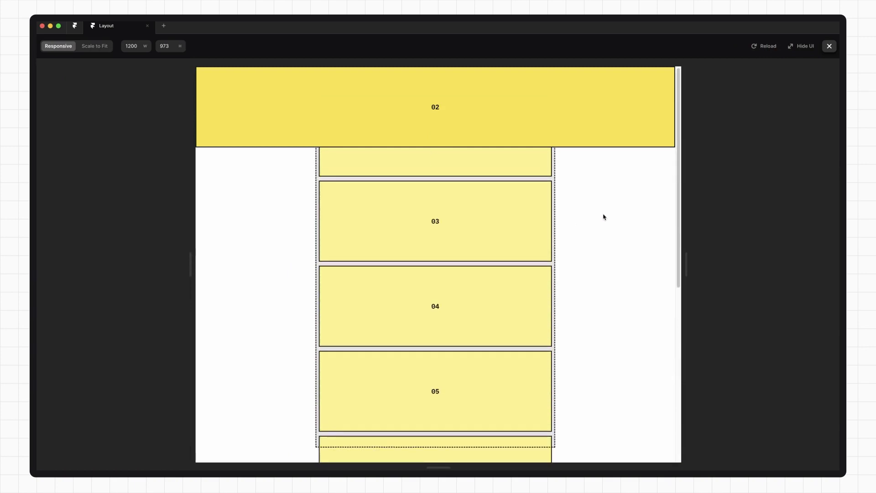
pyautogui.scroll(-7, 610, 220)
pyautogui.scroll(7, 515, 230)
pyautogui.scroll(-5, 612, 206)
# Step: Close the preview and set box 02's position type to Sticky
pyautogui.press('Escape')
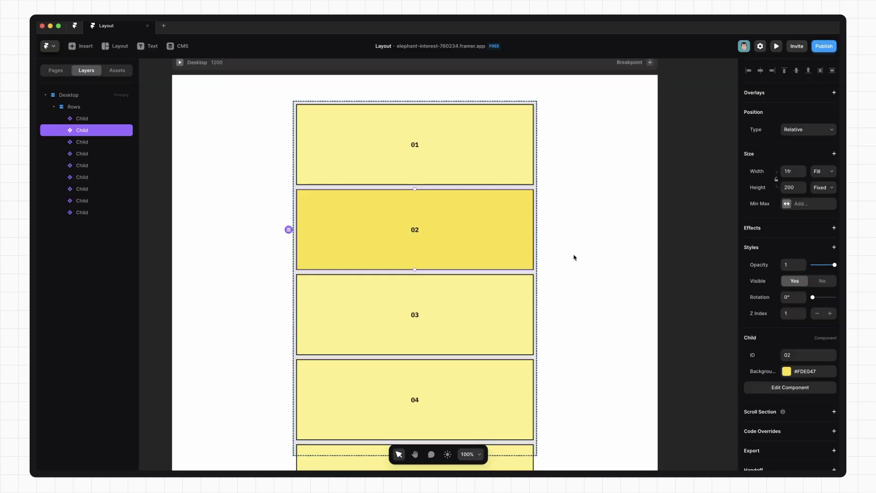
pyautogui.click(831, 131)
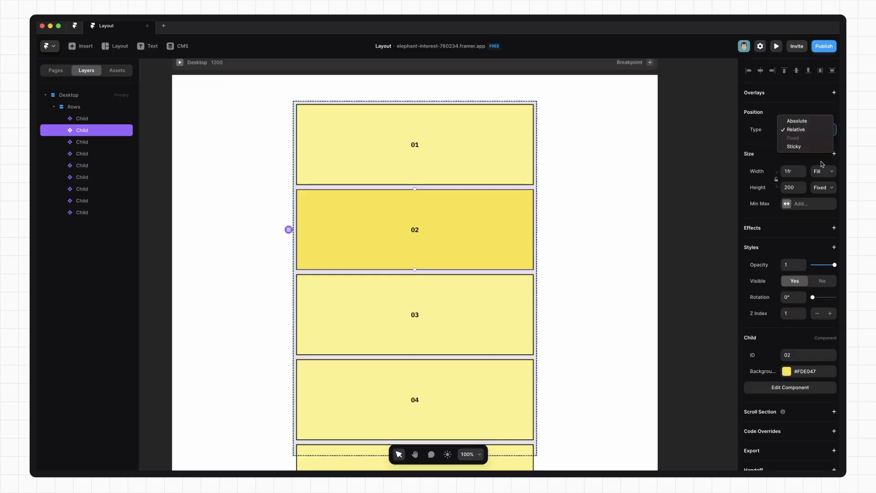
pyautogui.click(803, 146)
# Step: Preview the page and scroll down to watch sticky box 02 stay pinned
pyautogui.press('super+p')
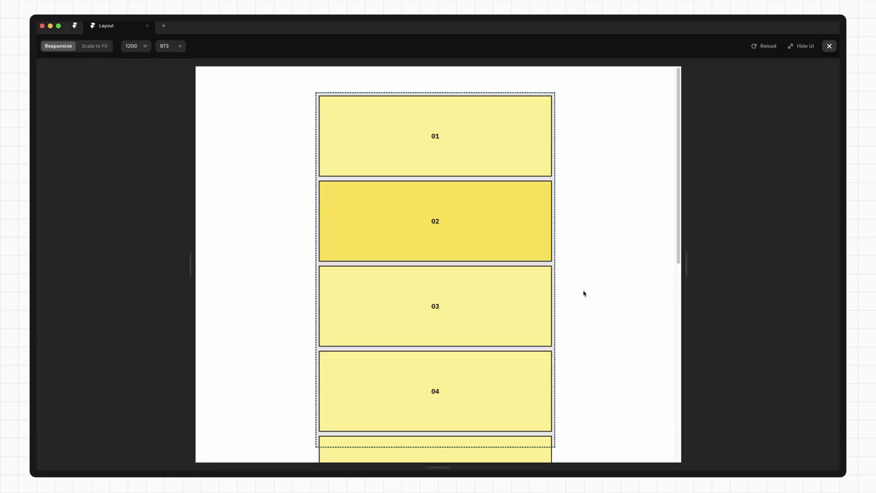
pyautogui.scroll(-1, 586, 295)
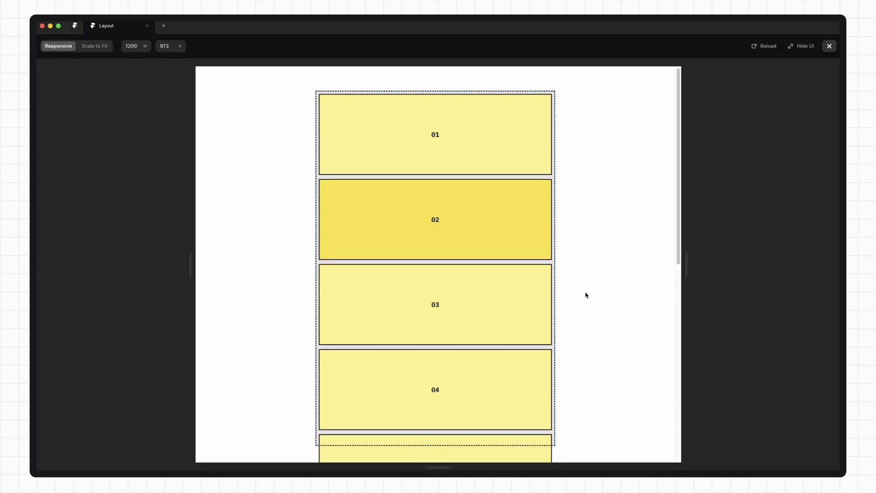
pyautogui.scroll(-5, 586, 295)
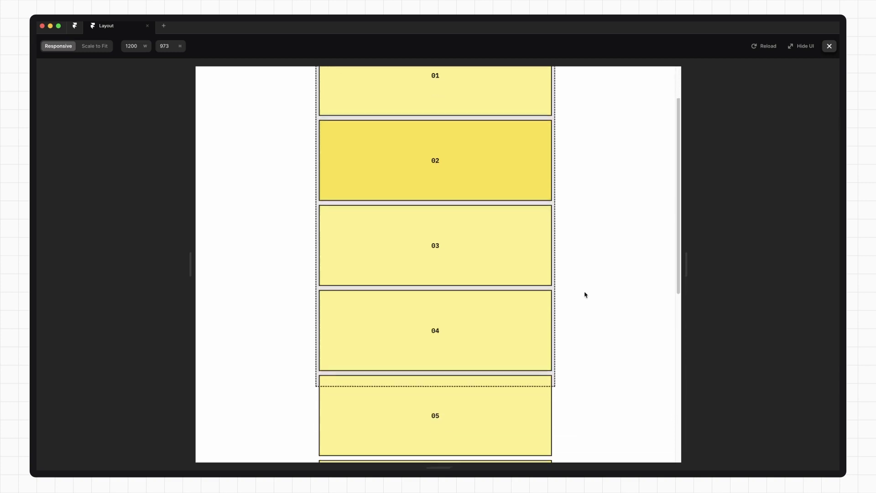
pyautogui.scroll(-3, 586, 295)
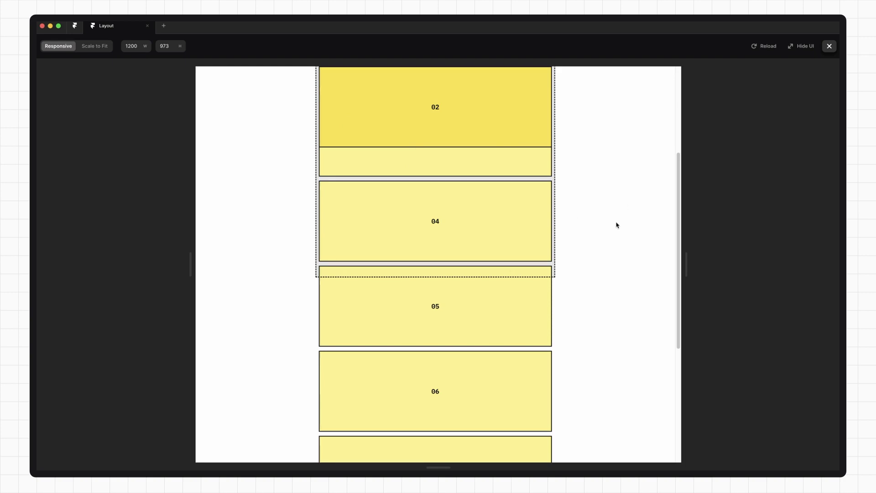
pyautogui.scroll(-2, 601, 229)
pyautogui.scroll(-3, 601, 229)
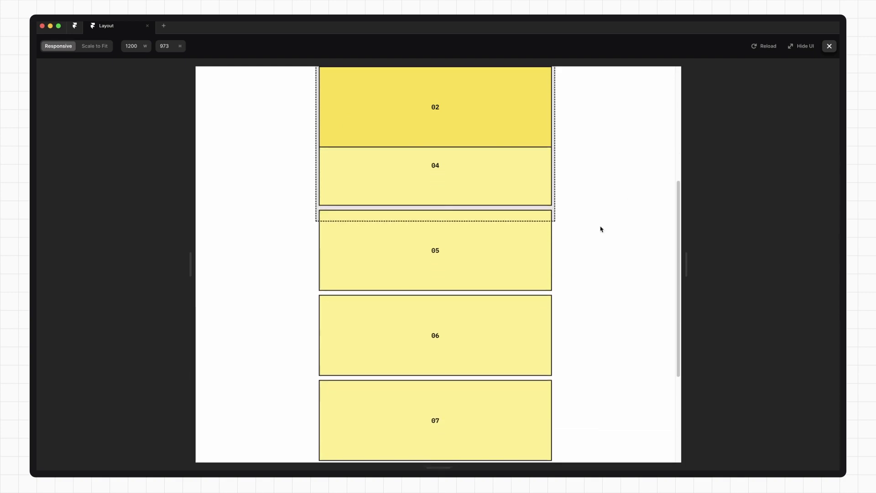
pyautogui.scroll(-4, 600, 229)
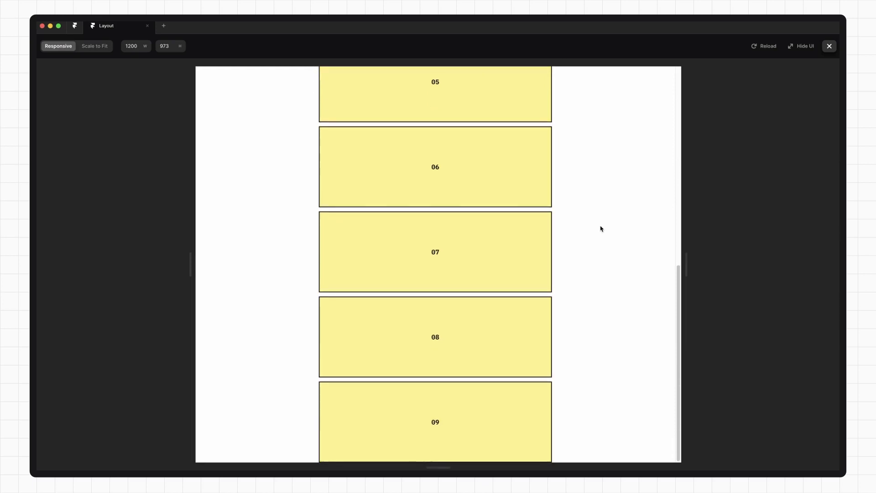
pyautogui.press('Escape')
# Step: Give sticky box 02 a top offset of 40 and preview the scrolling result
pyautogui.click(795, 145)
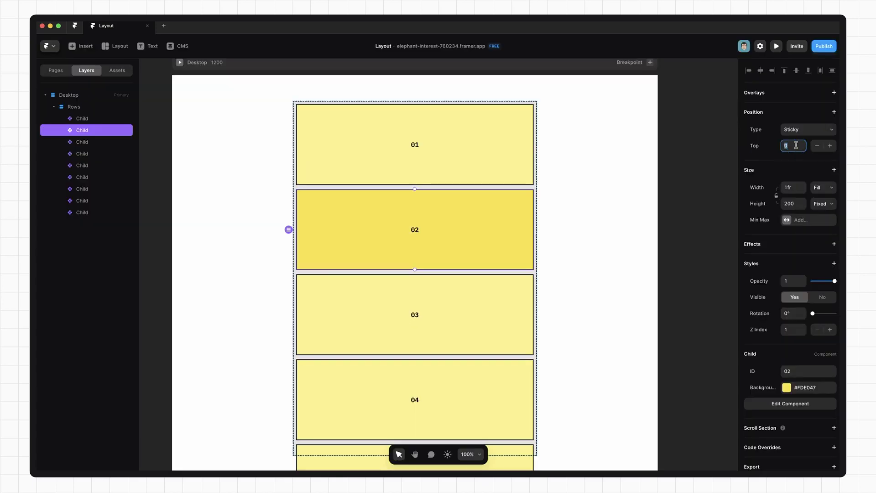
pyautogui.write('40')
pyautogui.click(776, 46)
pyautogui.scroll(-5, 570, 256)
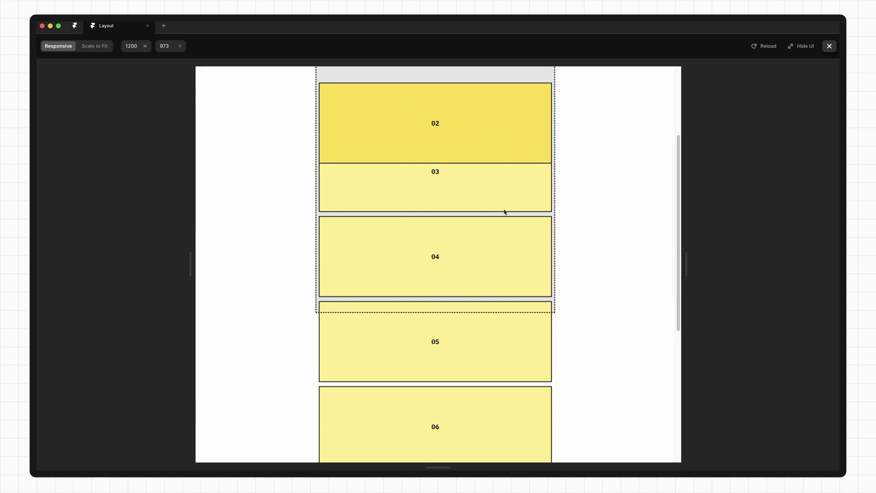
pyautogui.press('Escape')
pyautogui.scroll(-4, 576, 205)
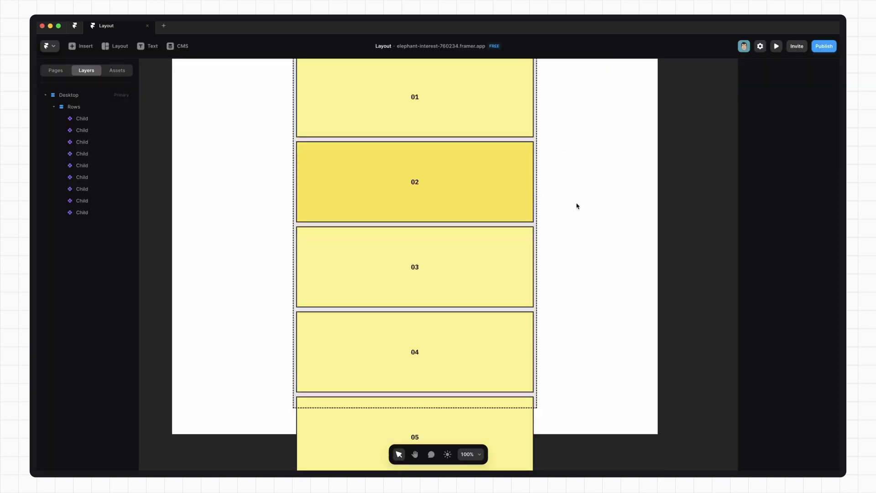
pyautogui.click(539, 363)
# Step: Set the Rows stack's overflow to Hidden and extend it down to reveal rows 07–09
pyautogui.scroll(4, 726, 303)
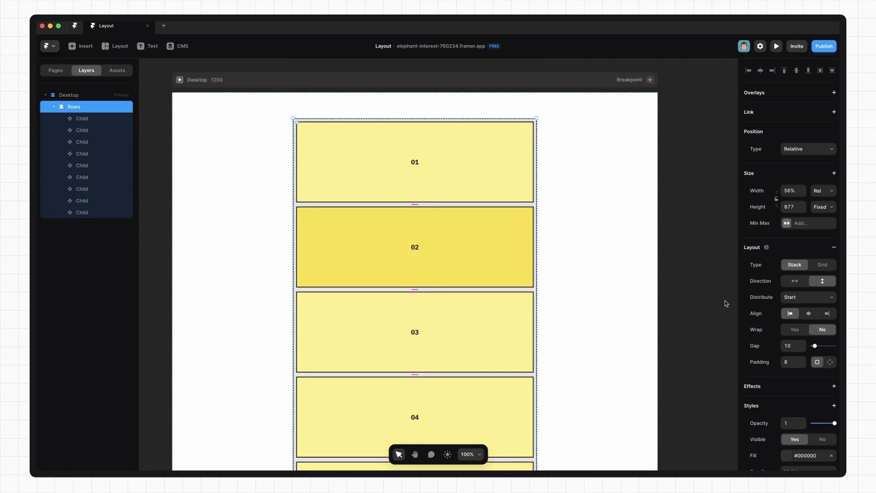
pyautogui.scroll(-3, 617, 325)
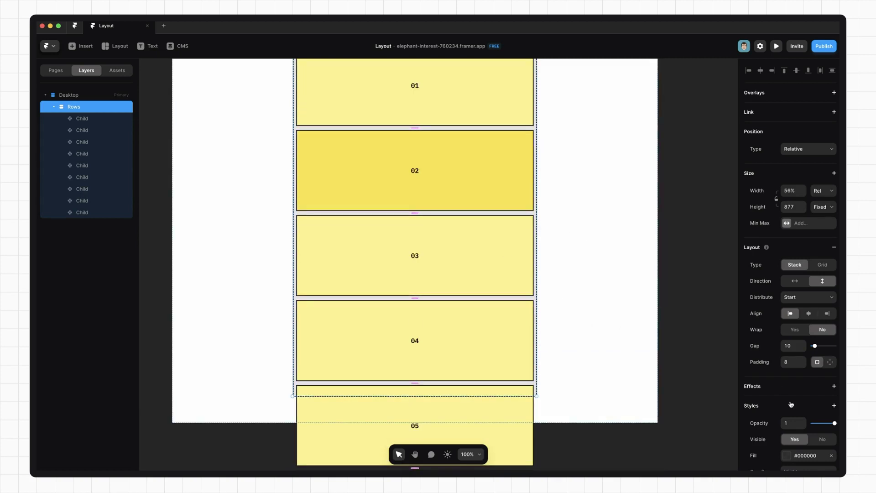
pyautogui.scroll(-3, 775, 386)
pyautogui.scroll(-1, 775, 386)
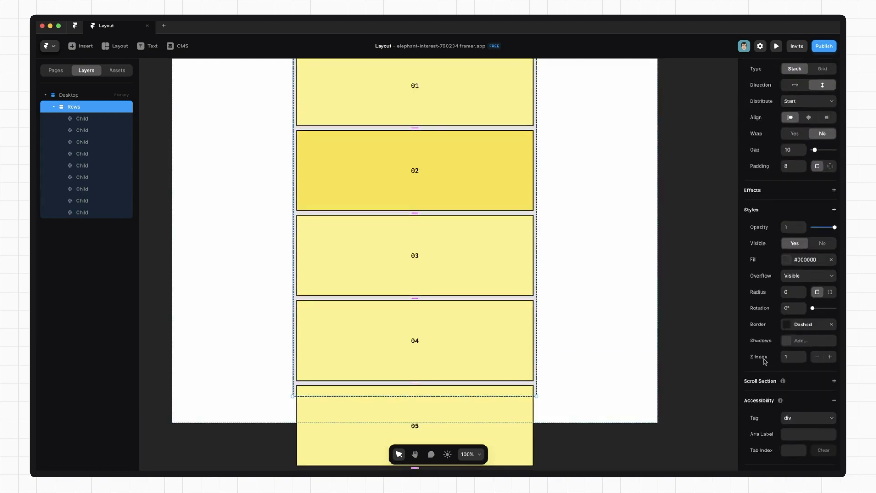
pyautogui.click(808, 278)
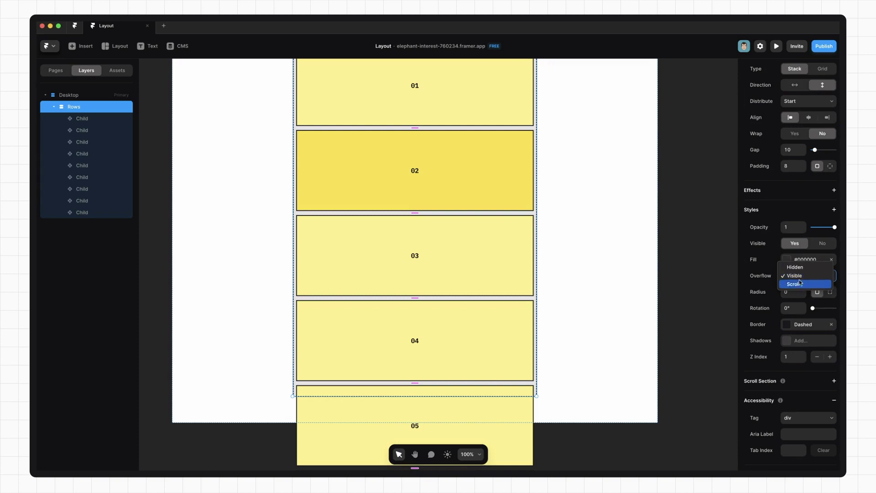
pyautogui.click(807, 267)
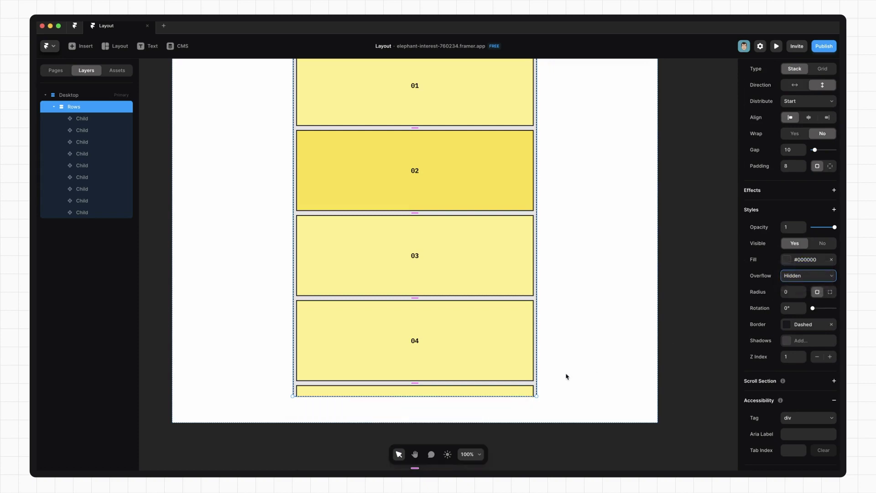
pyautogui.click(557, 378)
pyautogui.click(536, 394)
pyautogui.moveTo(525, 396); pyautogui.dragTo(525, 345)
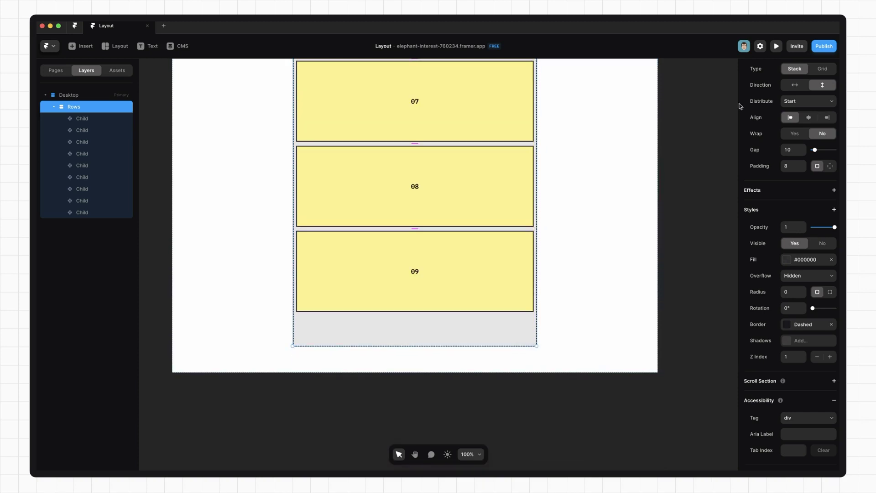
# Step: Preview the scrolling page, then set overflow back to Visible and preview again
pyautogui.click(776, 46)
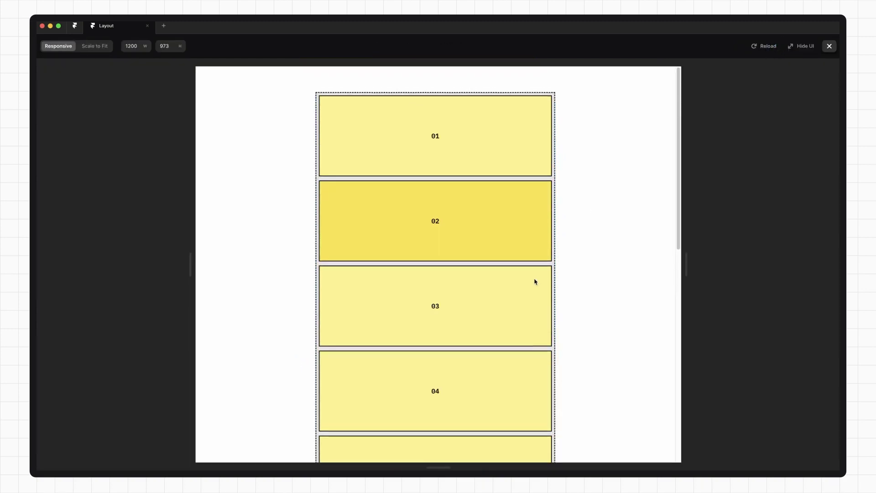
pyautogui.scroll(-5, 535, 282)
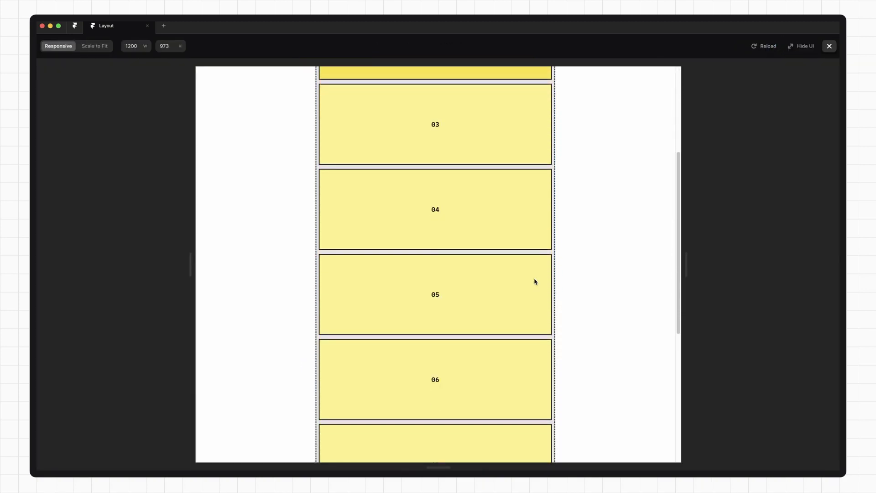
pyautogui.scroll(-1, 536, 282)
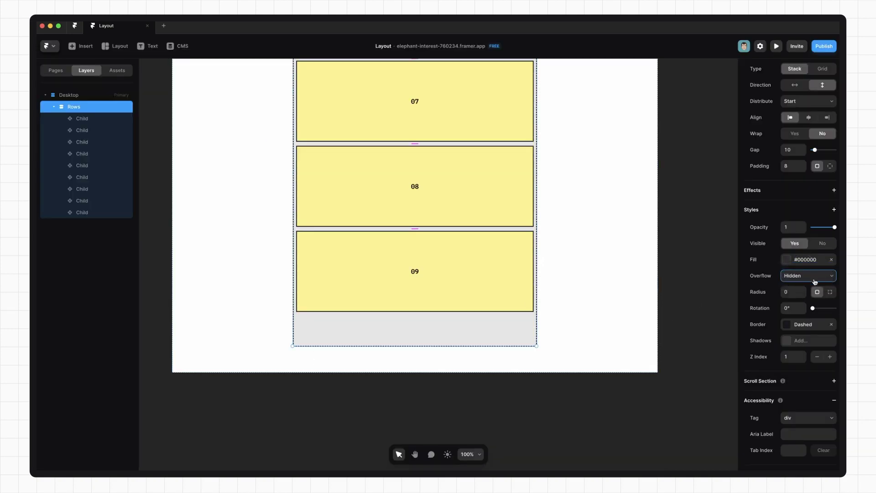
pyautogui.click(795, 284)
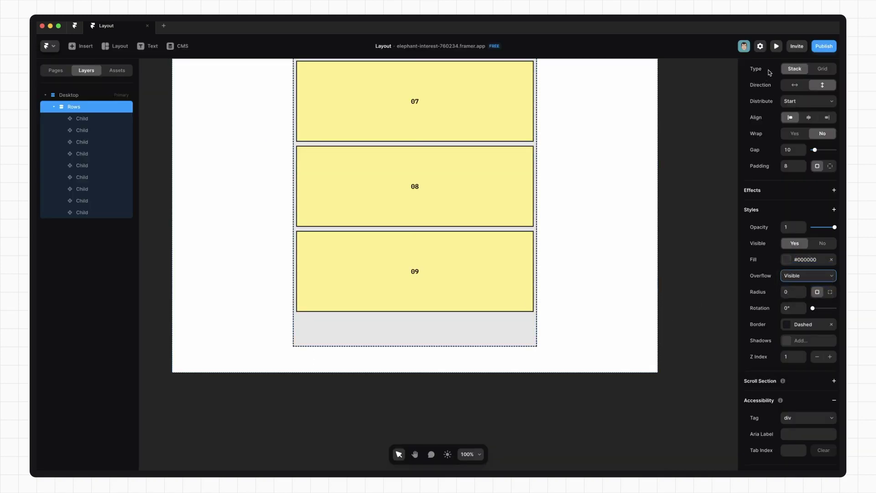
pyautogui.click(776, 46)
pyautogui.scroll(-10, 581, 327)
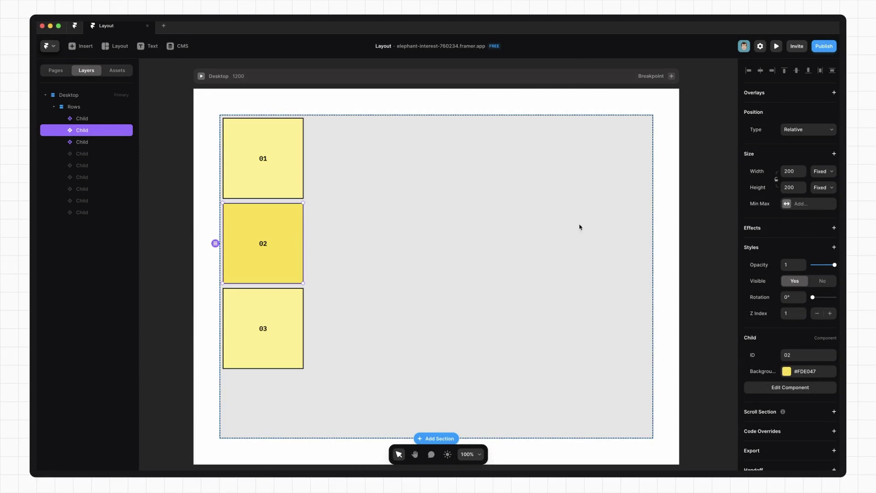
# Step: Set box 02's width to Fill and preview it on a page widened from 1200 to 1614
pyautogui.click(824, 172)
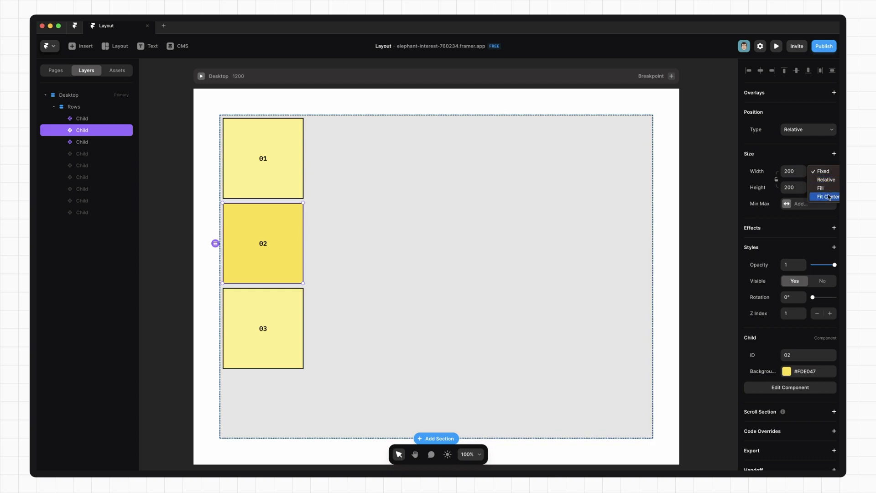
pyautogui.click(825, 172)
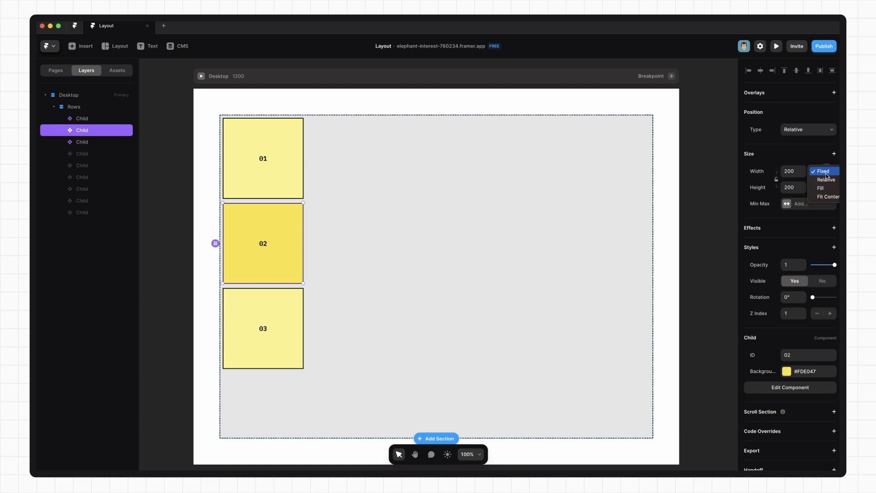
pyautogui.click(826, 175)
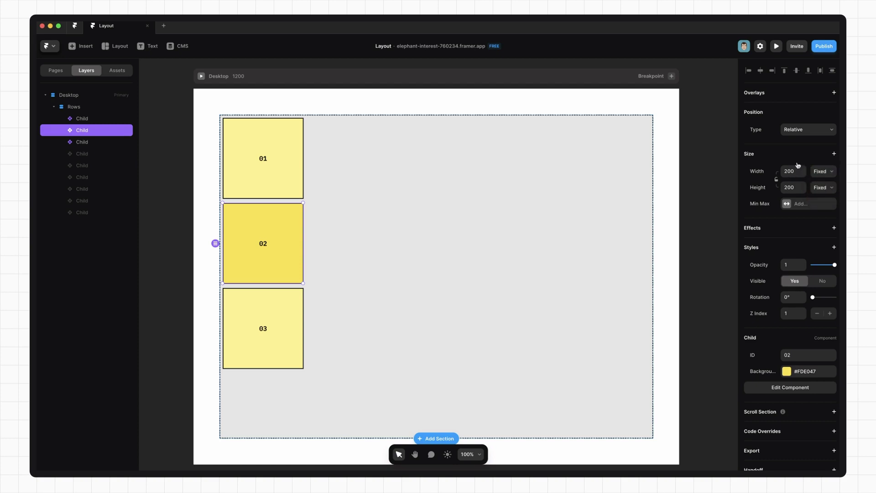
pyautogui.click(826, 173)
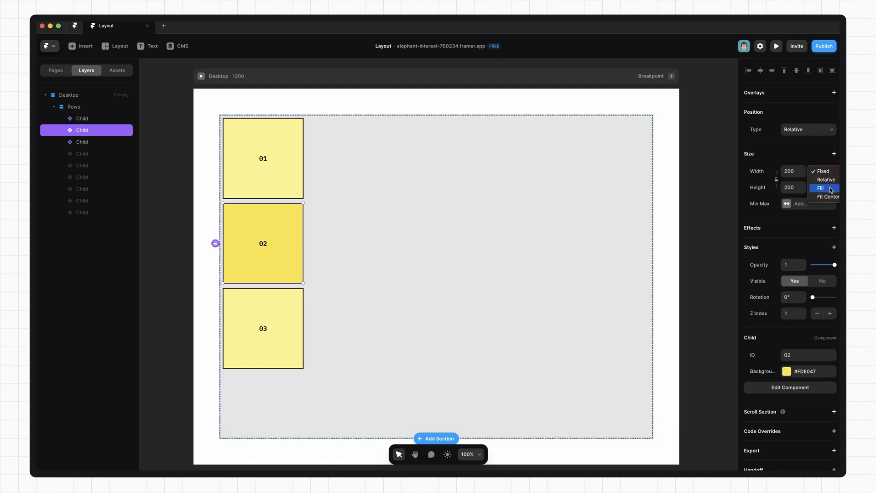
pyautogui.click(831, 190)
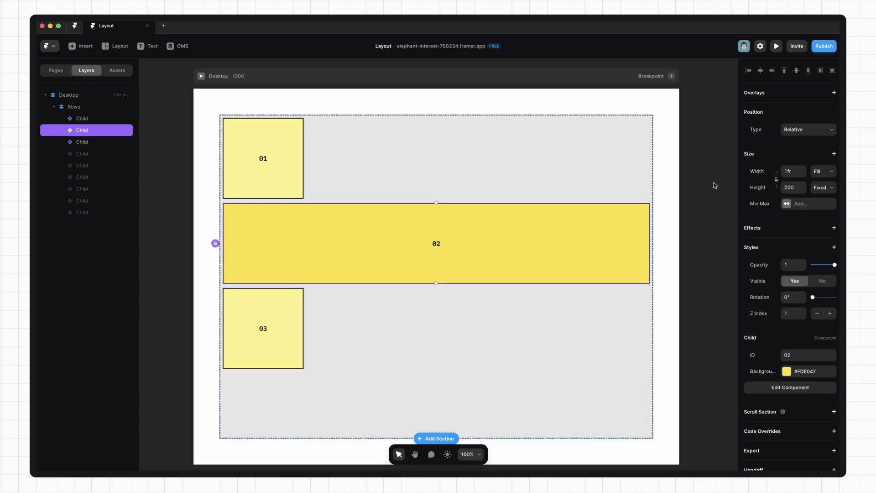
pyautogui.click(776, 46)
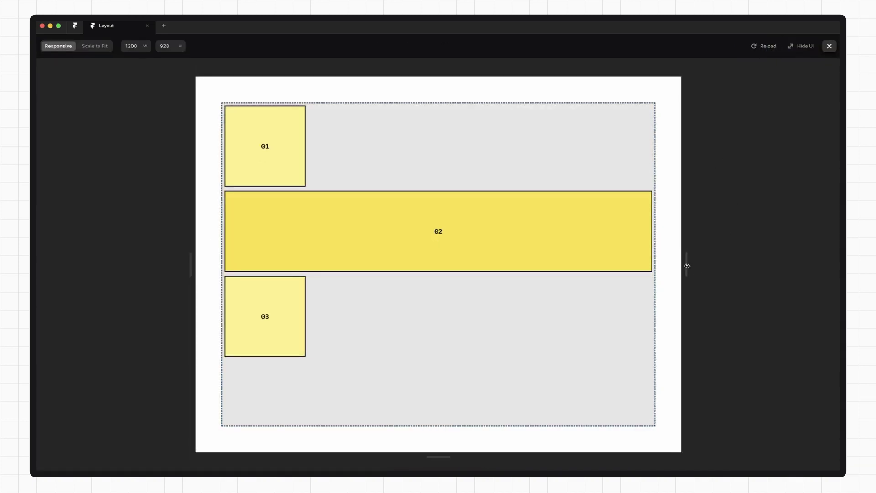
pyautogui.moveTo(686, 264); pyautogui.dragTo(728, 285)
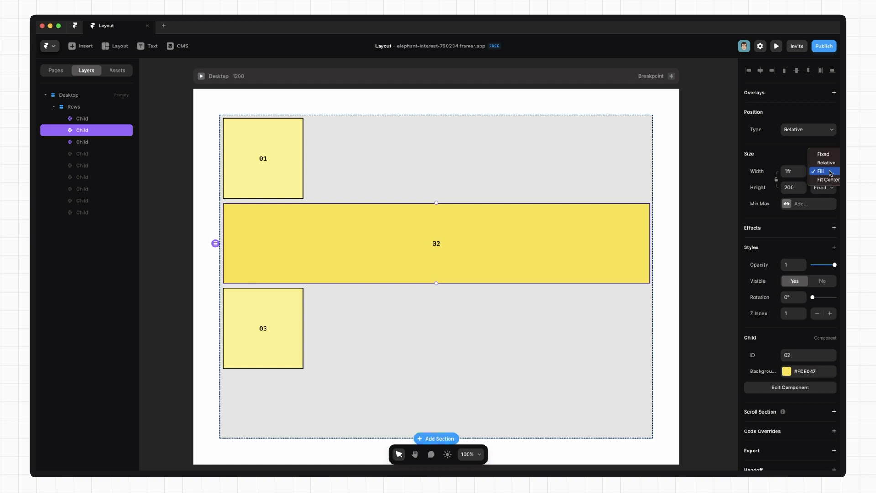
# Step: Set box 02's width to Fit Content, test it with a longer ID, then undo the ID
pyautogui.click(828, 179)
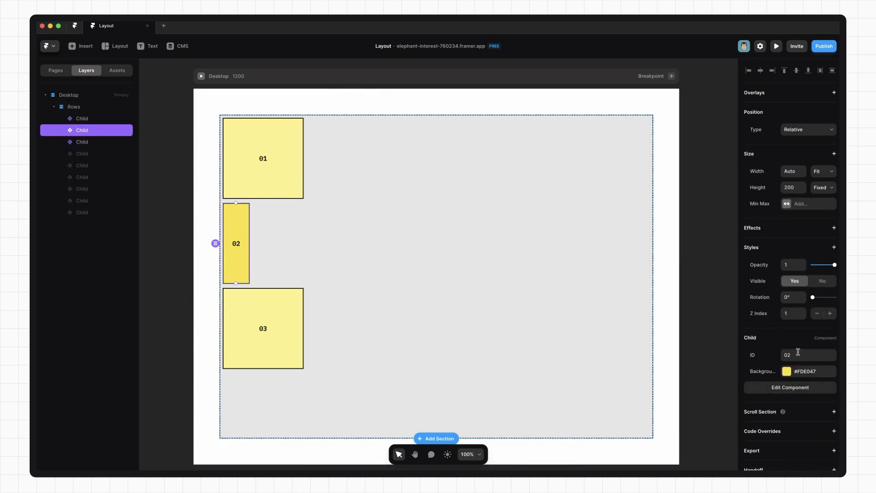
pyautogui.click(801, 355)
pyautogui.write('dsdsdsdsdsdsdsddsdsd')
pyautogui.click(606, 313)
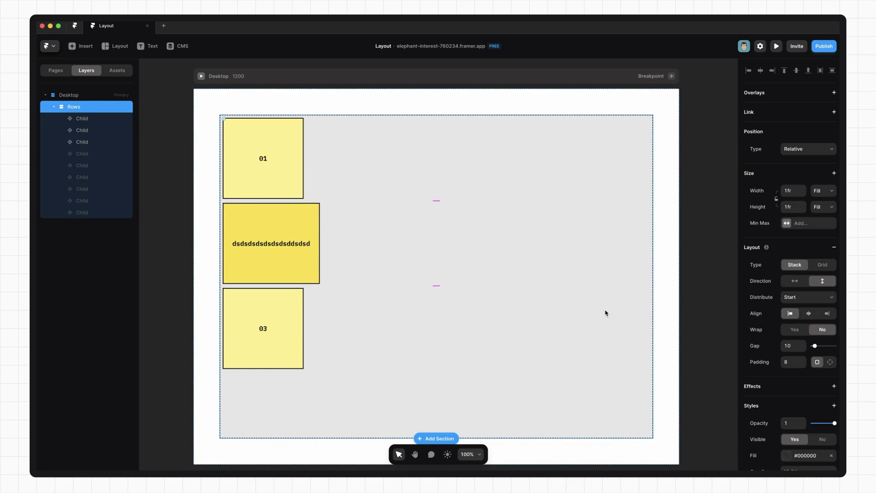
pyautogui.hotkey('ctrl', 'z')
# Step: Set box 02's width to Relative 50%, then narrow the preview from 1200 to 628
pyautogui.click(824, 171)
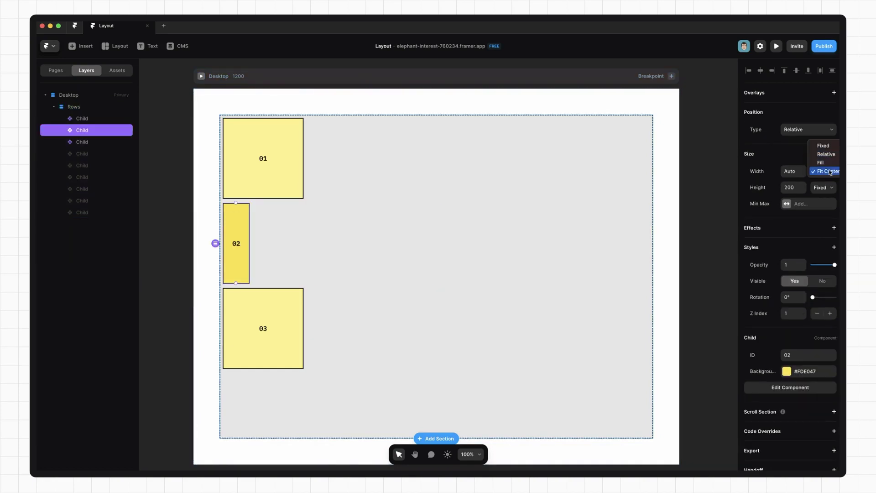
pyautogui.click(832, 156)
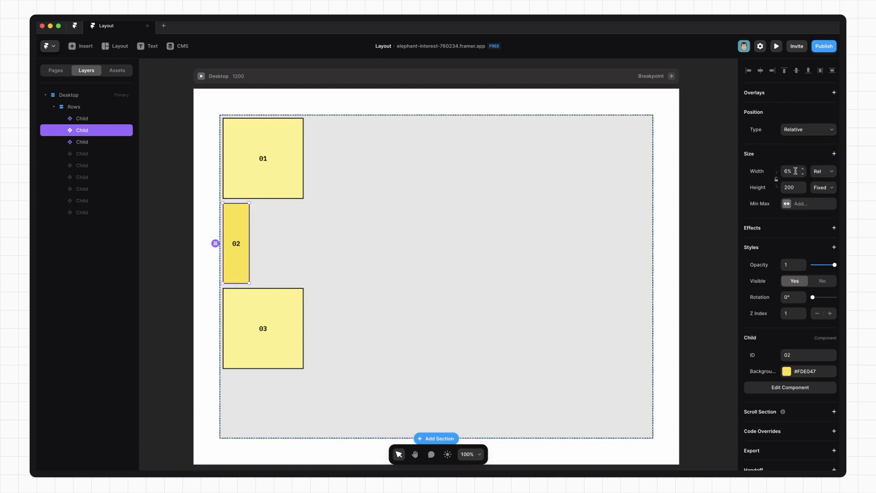
pyautogui.click(796, 171)
pyautogui.write('50')
pyautogui.press('Return')
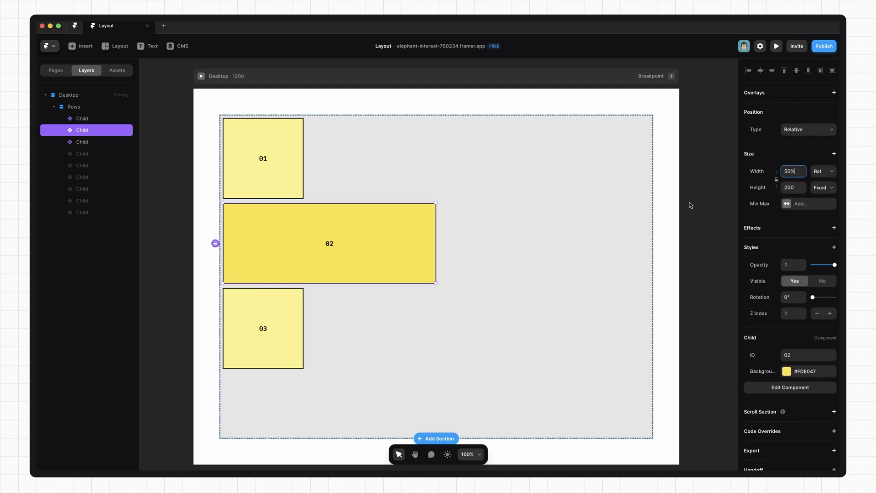
pyautogui.click(776, 46)
pyautogui.moveTo(684, 273); pyautogui.dragTo(552, 295)
# Step: Make box 02 as tall as the viewport and preview it overflowing the container
pyautogui.click(831, 189)
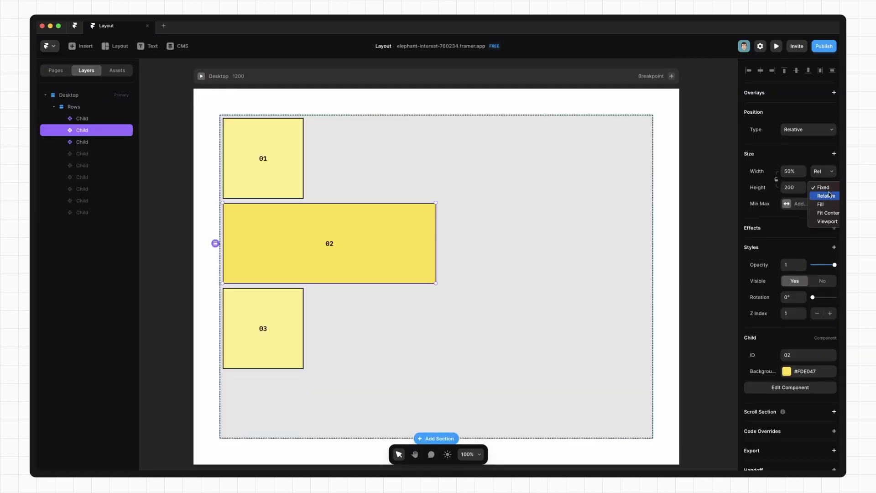
pyautogui.click(825, 222)
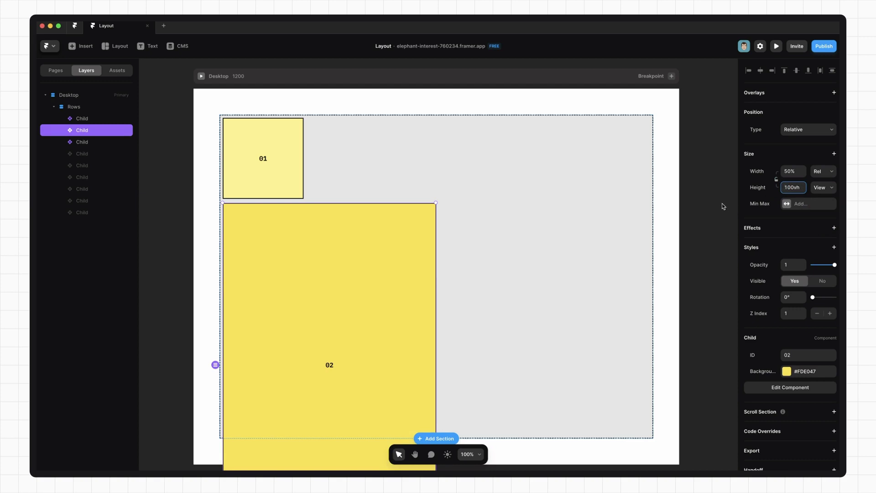
pyautogui.click(775, 50)
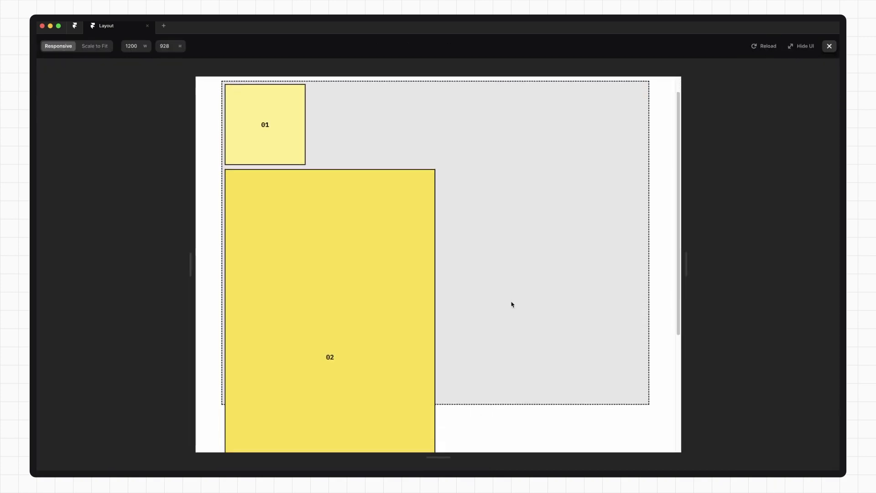
pyautogui.scroll(-3, 511, 304)
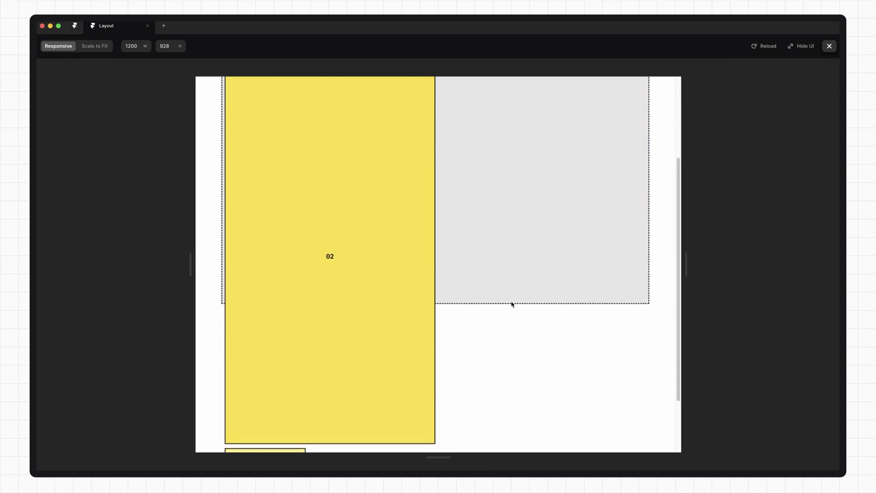
pyautogui.scroll(2, 511, 305)
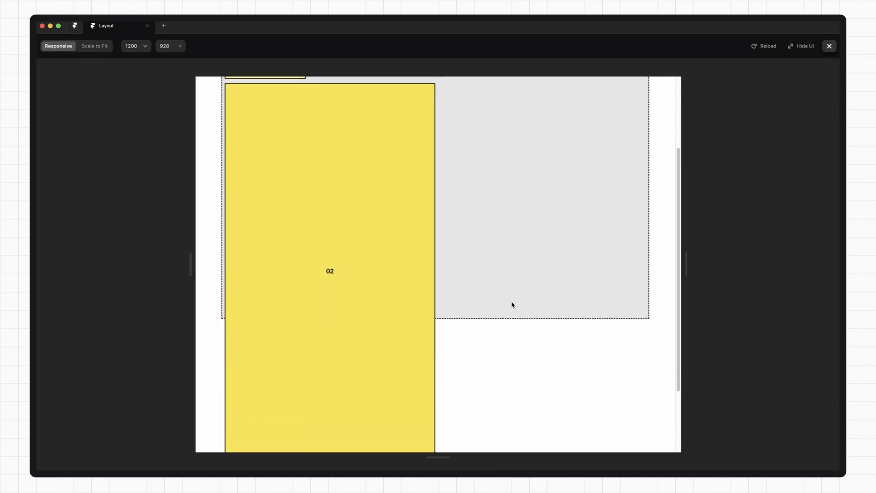
pyautogui.scroll(-1, 512, 304)
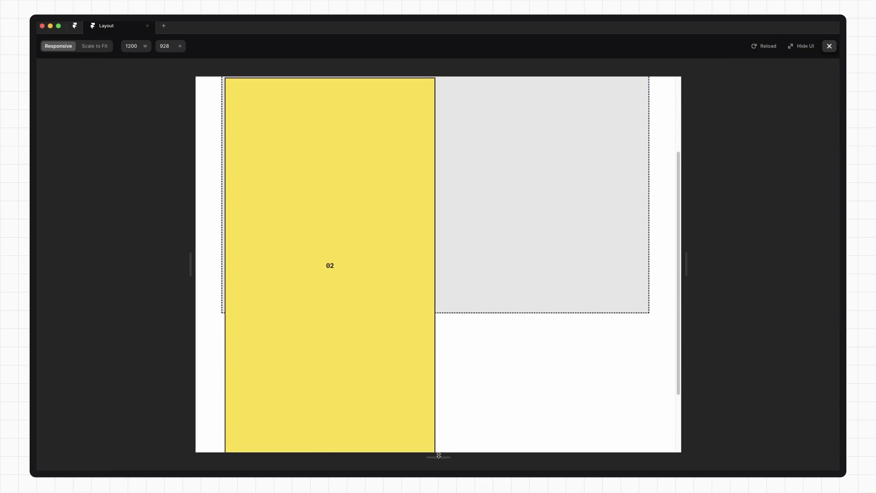
# Step: Resize the preview height from 928 to 644, then 816, and close the preview
pyautogui.moveTo(438, 454); pyautogui.dragTo(447, 406)
pyautogui.scroll(1, 452, 355)
pyautogui.doubleClick(446, 406)
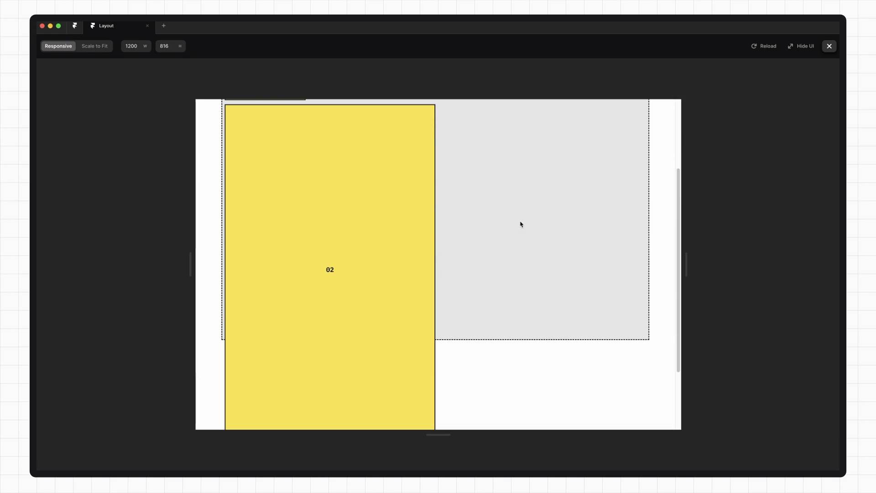
pyautogui.click(829, 45)
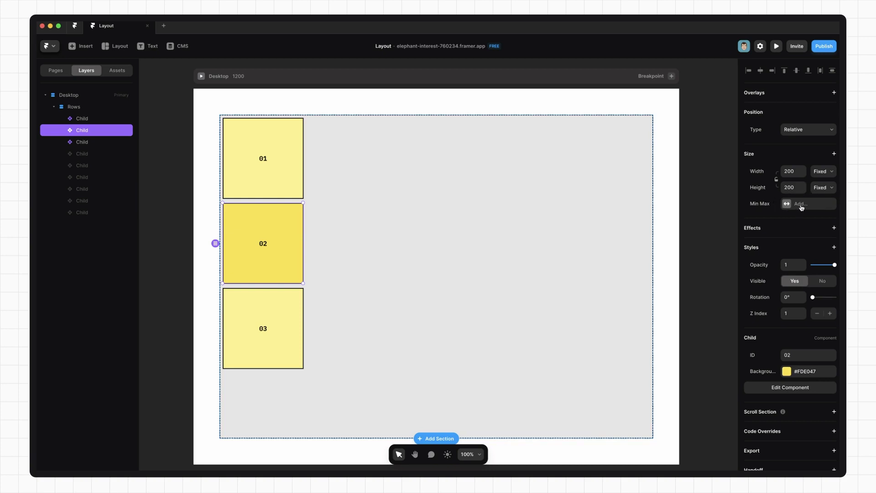
# Step: Set box 02's width to Relative 50%
pyautogui.click(828, 173)
pyautogui.click(826, 179)
pyautogui.click(796, 171)
pyautogui.write('50')
pyautogui.press('Return')
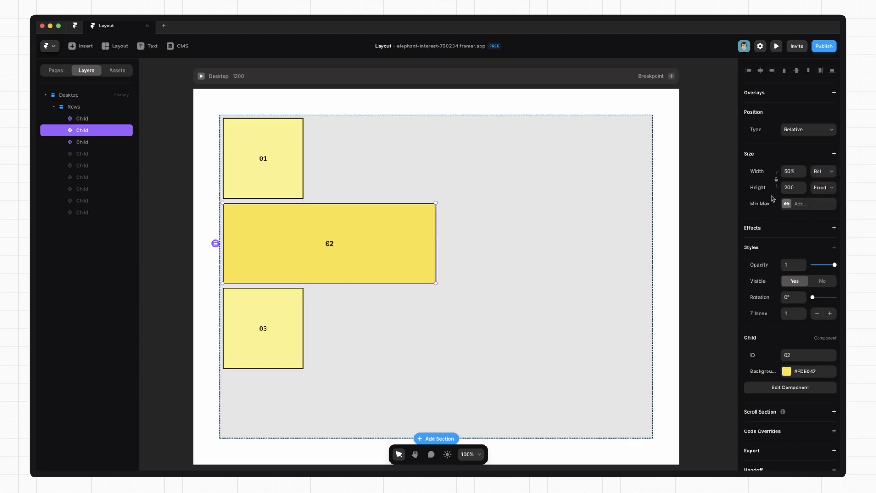
# Step: Add a 200 minimum width limit to box 02
pyautogui.click(796, 204)
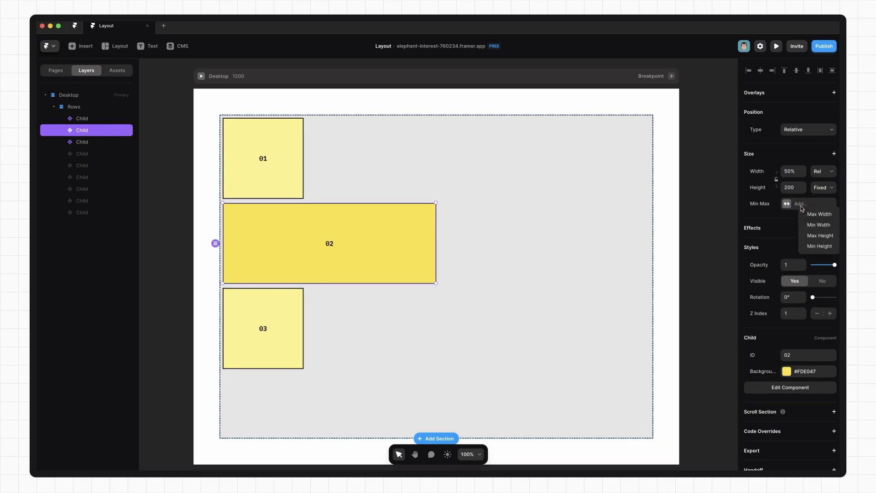
pyautogui.click(814, 227)
pyautogui.click(798, 204)
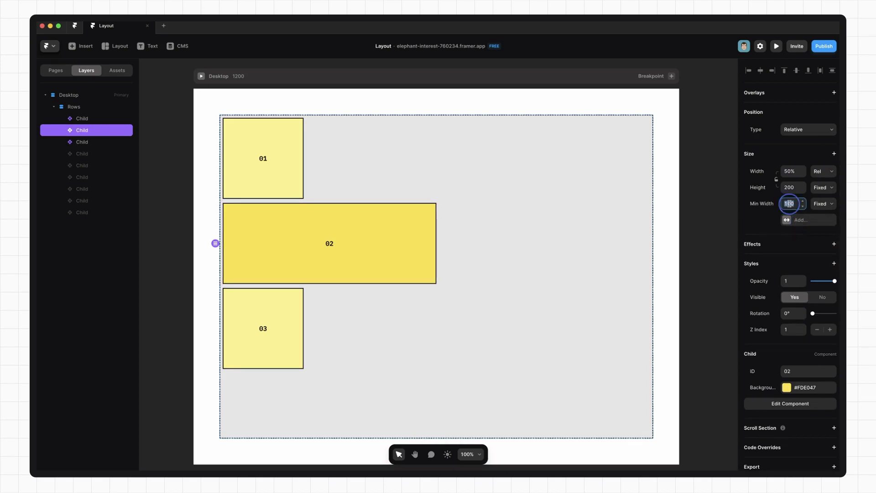
pyautogui.write('2')
# Step: Select the Rows stack and resize the preview width back and forth
pyautogui.click(579, 168)
pyautogui.click(776, 46)
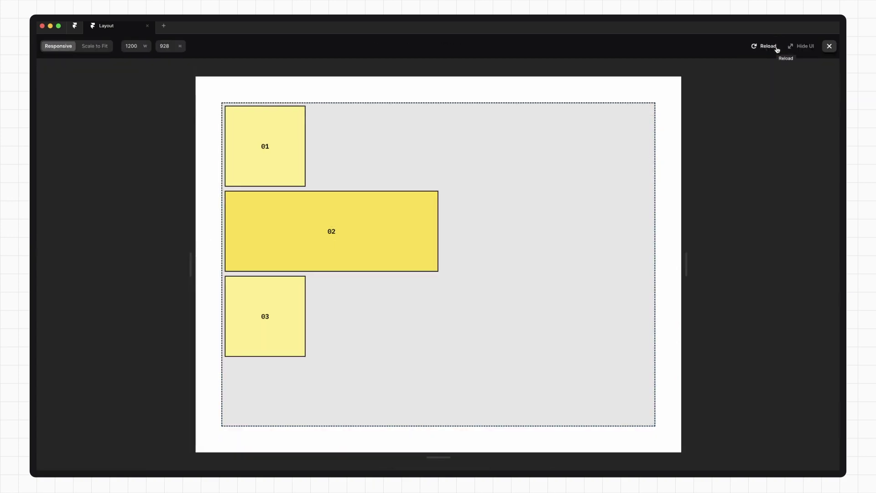
pyautogui.moveTo(685, 267); pyautogui.dragTo(537, 274)
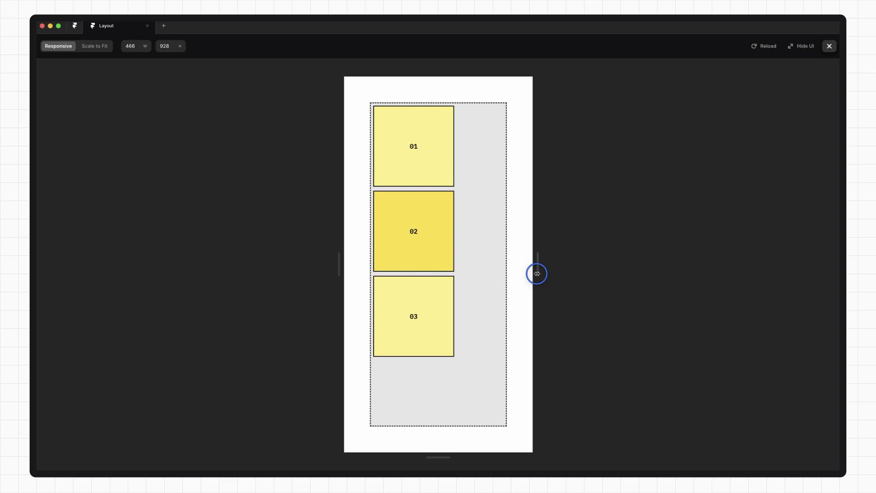
pyautogui.moveTo(537, 274); pyautogui.dragTo(650, 273)
pyautogui.press('Escape')
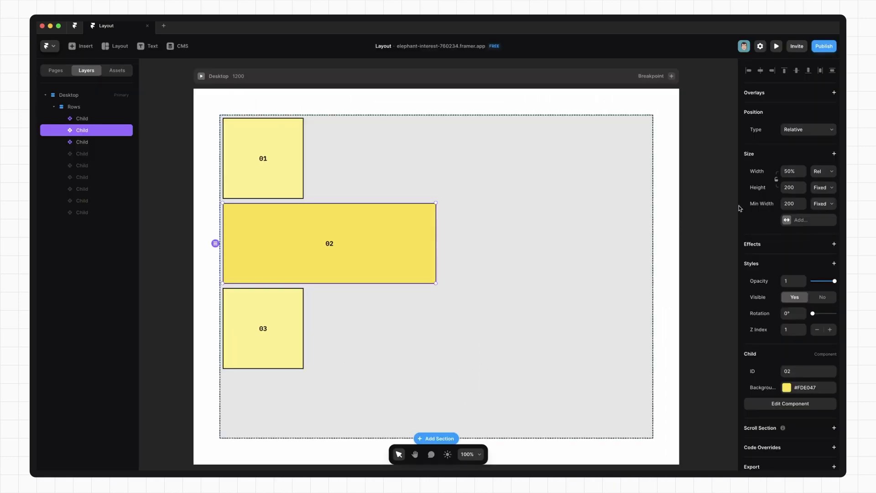
# Step: Add a Fixed maximum width of 60 to box 02, deselect it, and preview the layout
pyautogui.click(801, 220)
pyautogui.click(810, 230)
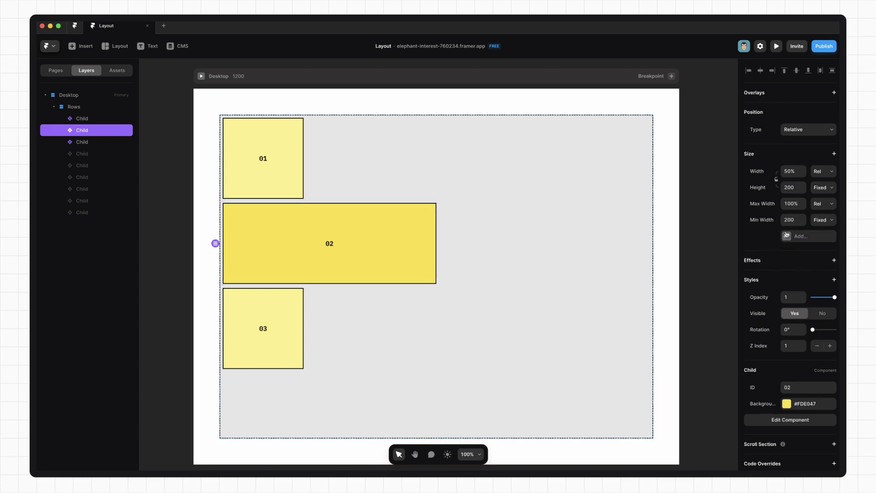
pyautogui.click(822, 204)
pyautogui.click(824, 212)
pyautogui.write('60')
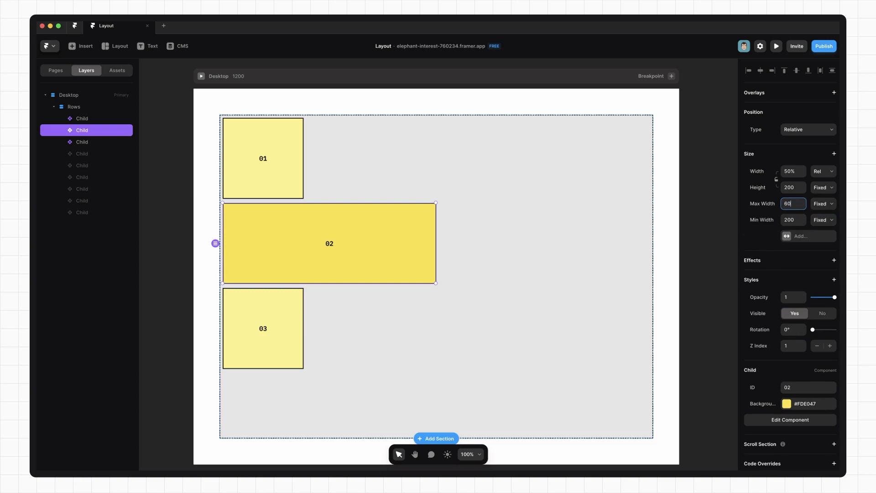
pyautogui.click(690, 234)
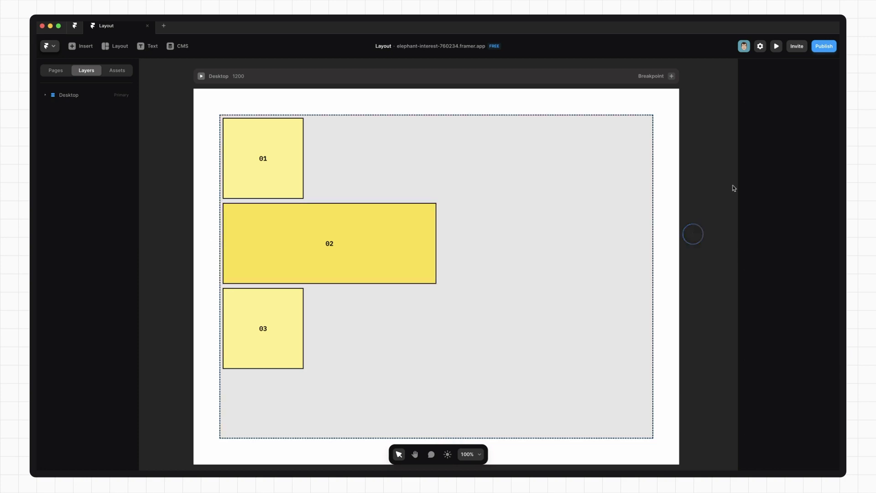
pyautogui.click(777, 45)
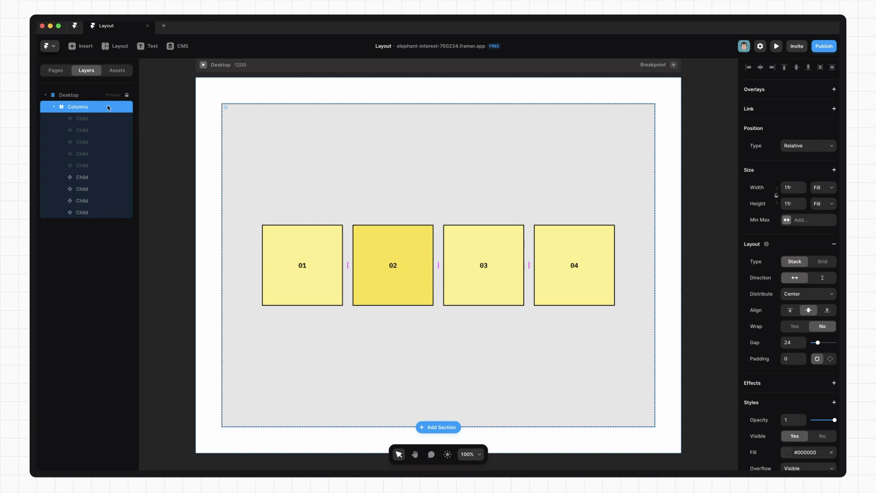
# Step: Remove the Columns stack layout and drag box 02 slightly up out of the row
pyautogui.click(834, 247)
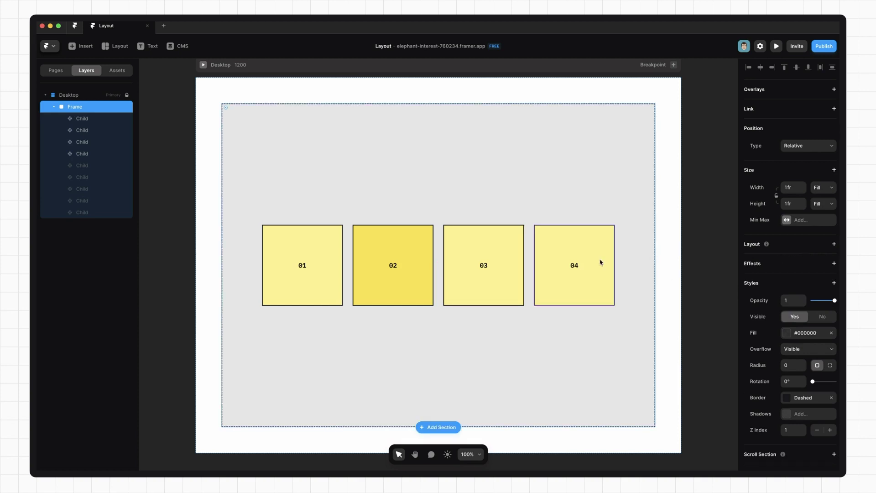
pyautogui.click(593, 244)
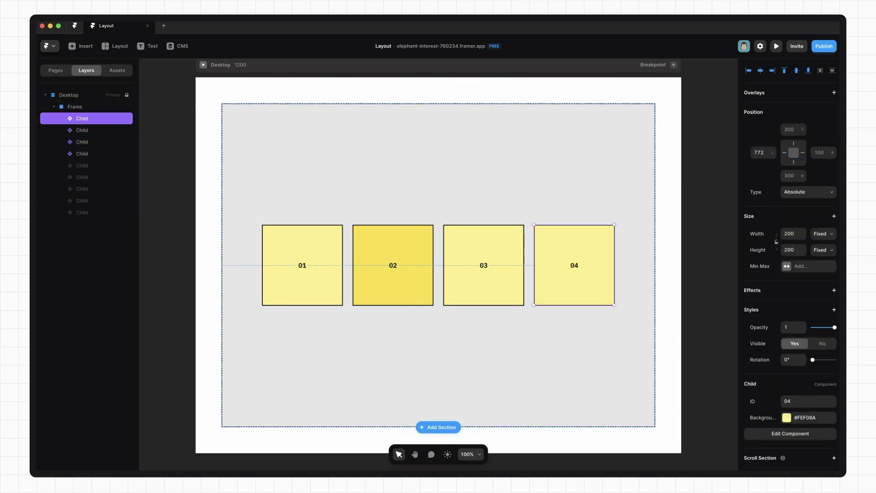
pyautogui.click(520, 242)
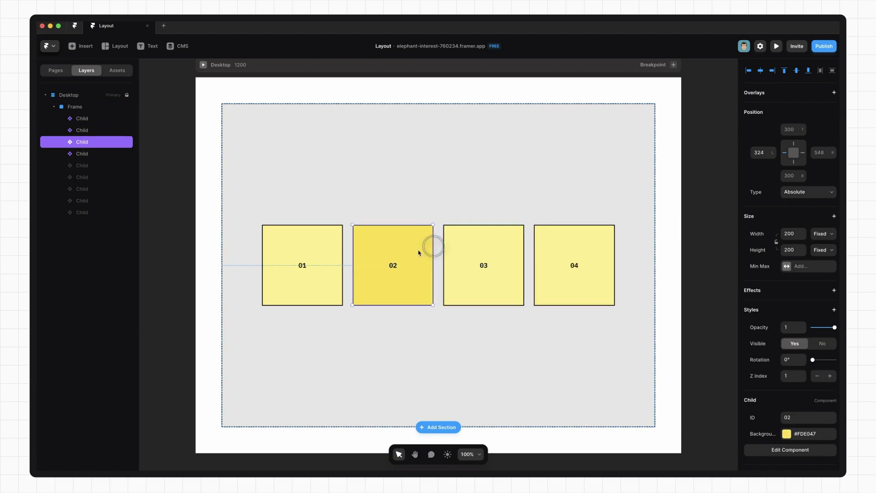
pyautogui.moveTo(433, 245); pyautogui.dragTo(411, 236)
pyautogui.press('Escape')
# Step: Add a stack layout to Columns and toggle its direction between vertical and horizontal
pyautogui.click(833, 245)
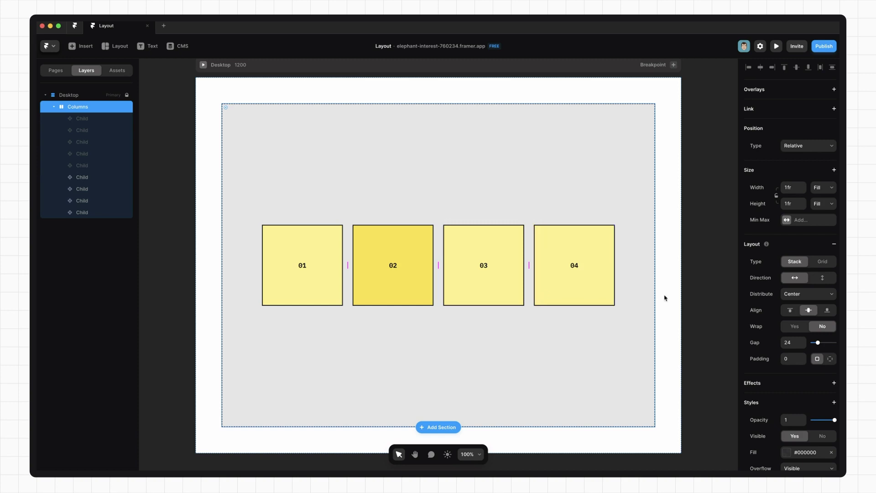
pyautogui.click(824, 282)
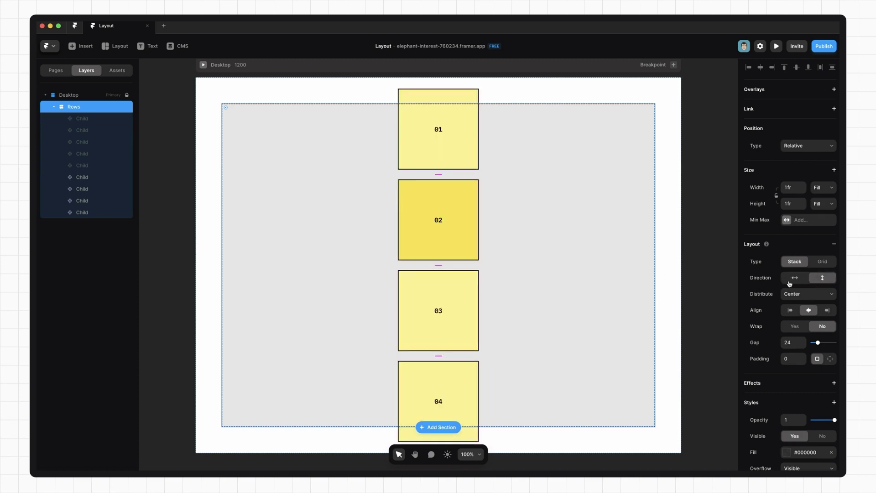
pyautogui.click(794, 281)
pyautogui.click(823, 280)
pyautogui.click(796, 278)
# Step: Try Start and End distribution, then undo back to Start
pyautogui.click(806, 294)
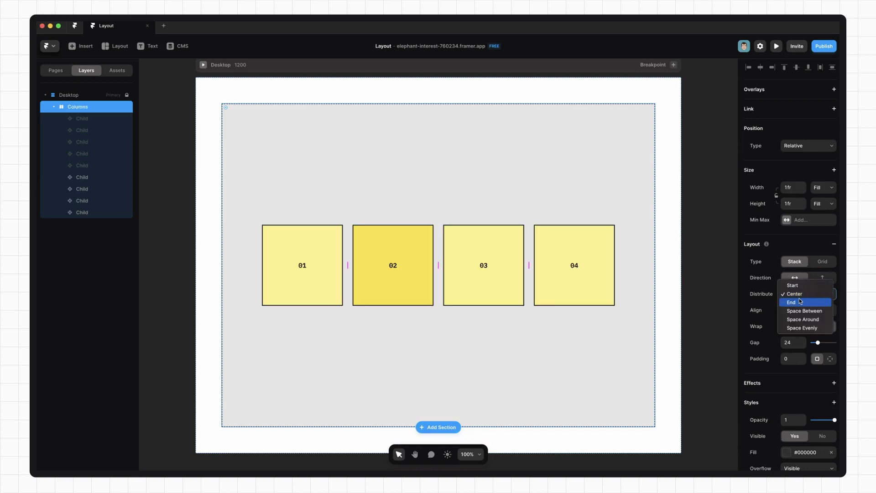
pyautogui.click(807, 285)
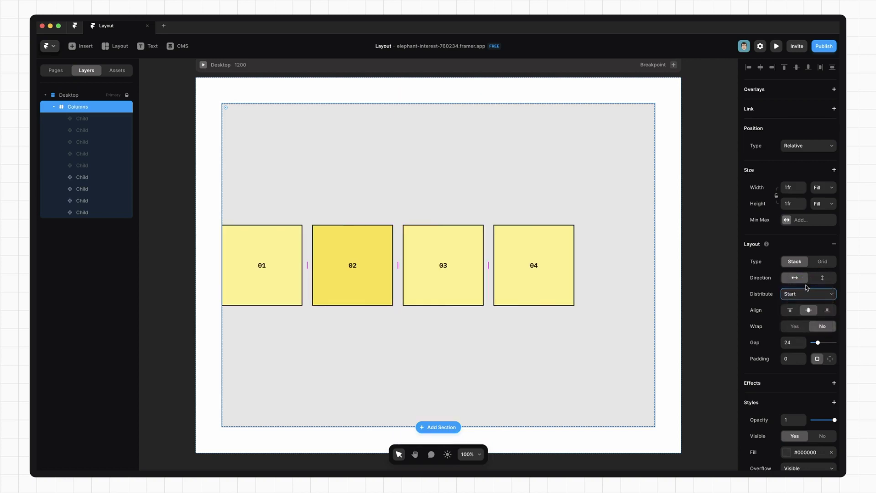
pyautogui.click(808, 294)
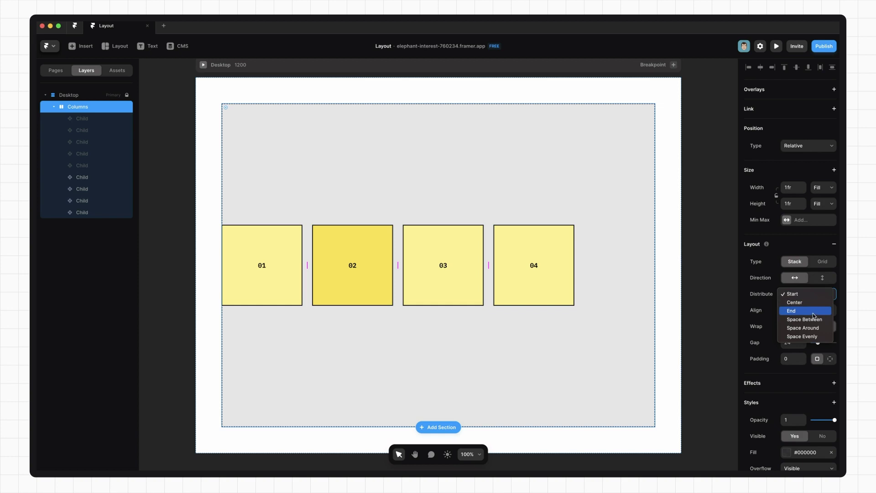
pyautogui.click(809, 312)
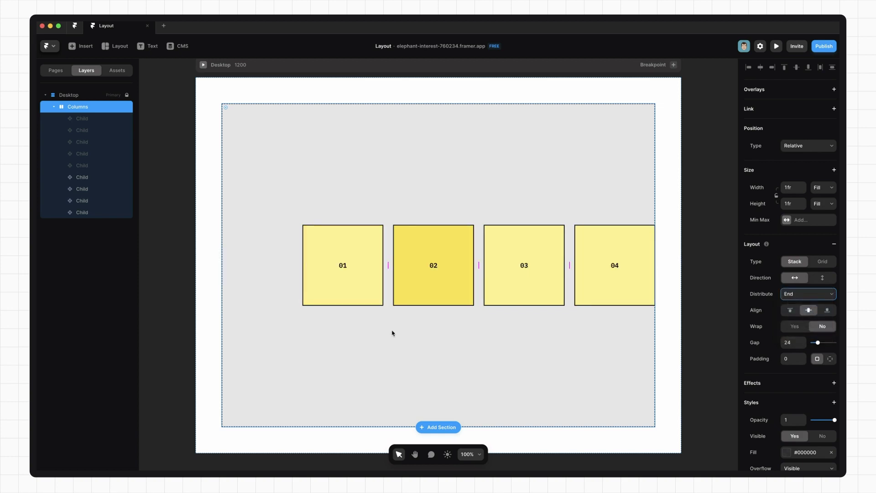
pyautogui.press('super+z')
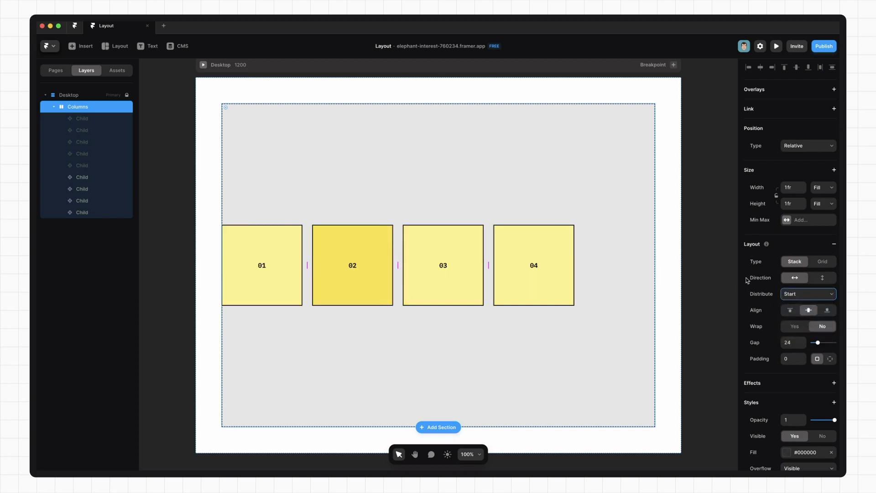
# Step: Toggle the stack direction repeatedly, ending with a horizontal row
pyautogui.click(829, 280)
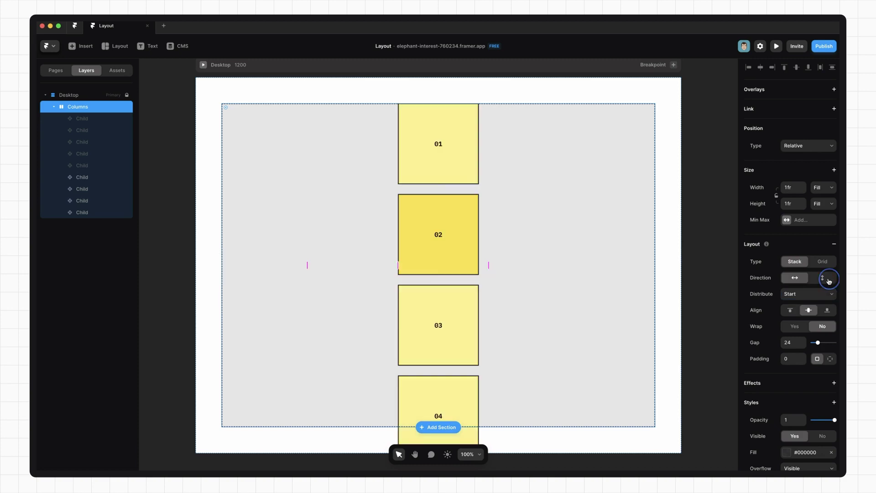
pyautogui.click(802, 278)
pyautogui.click(828, 279)
pyautogui.click(795, 278)
pyautogui.click(824, 278)
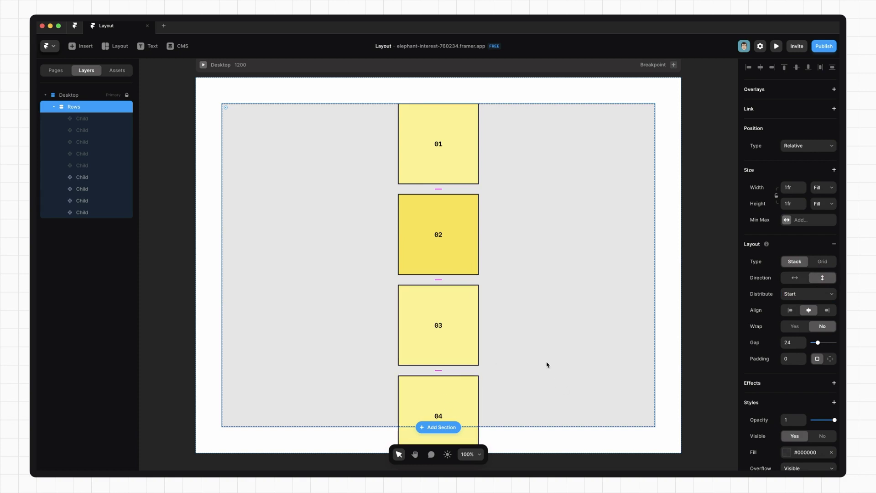
pyautogui.click(803, 280)
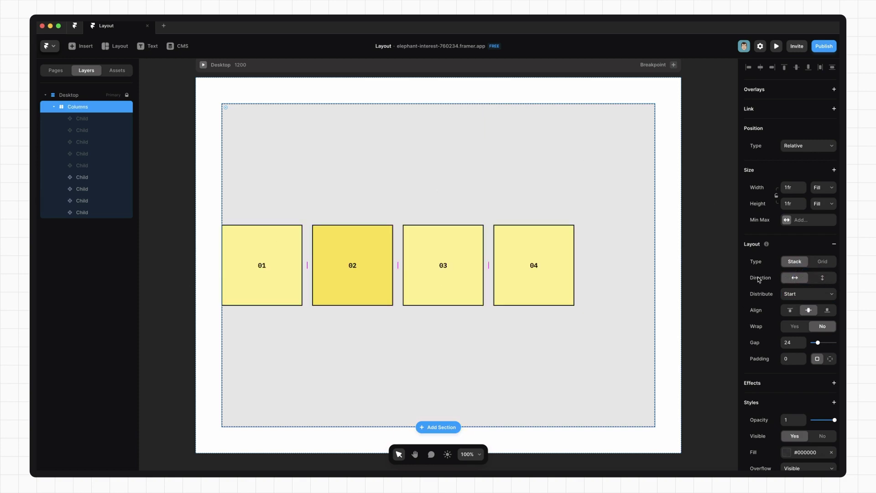
# Step: Adjust the gap between the boxes and try Space Between distribution
pyautogui.click(782, 294)
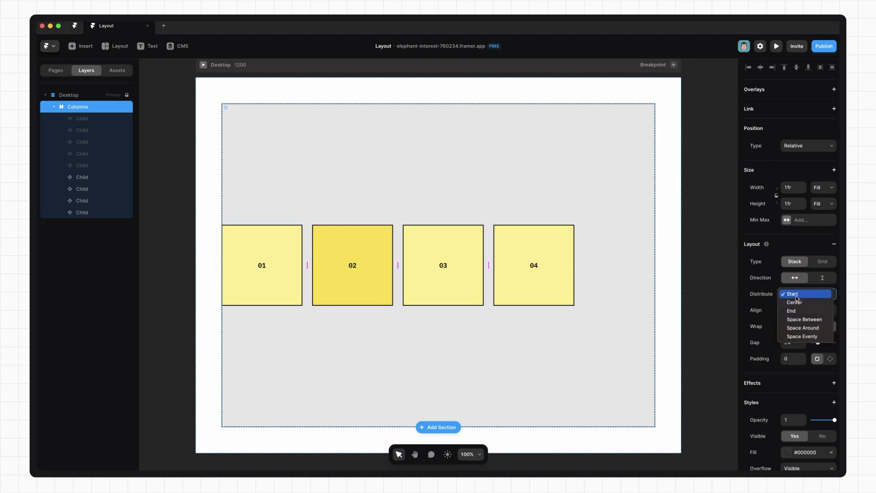
pyautogui.press('Escape')
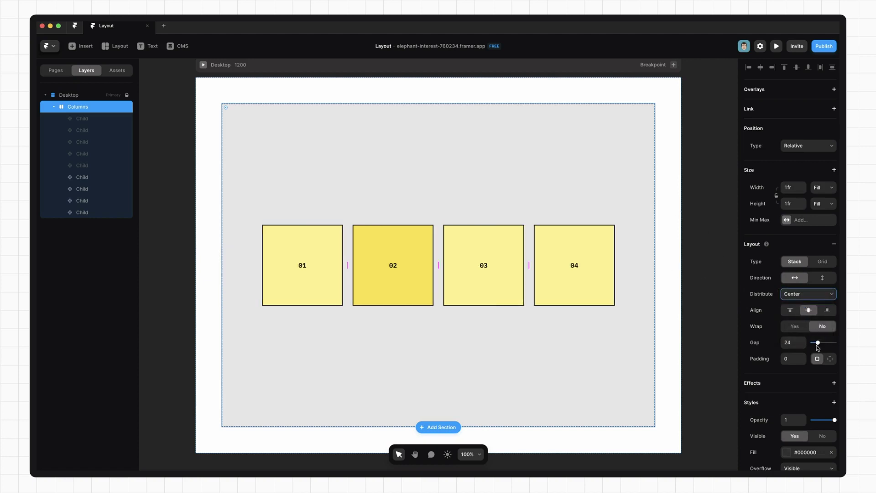
pyautogui.moveTo(819, 344)
pyautogui.mouseDown()
pyautogui.moveTo(829, 343)
pyautogui.moveTo(819, 344)
pyautogui.mouseUp()
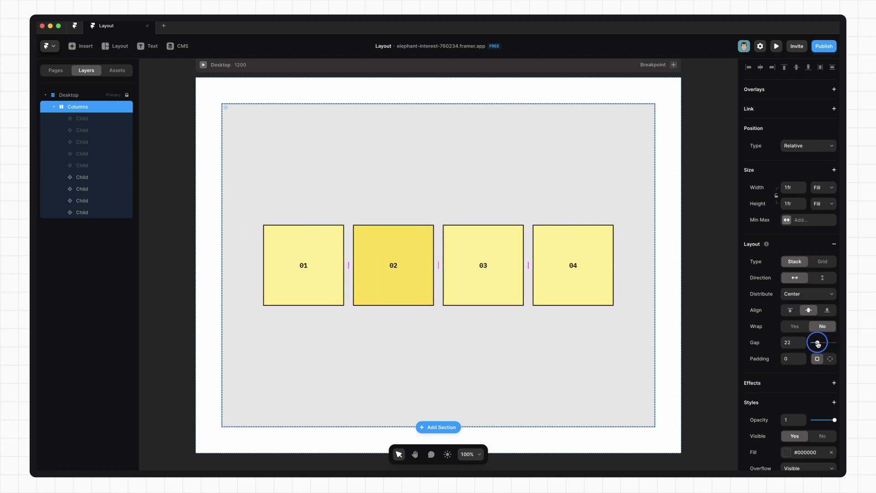
pyautogui.click(802, 296)
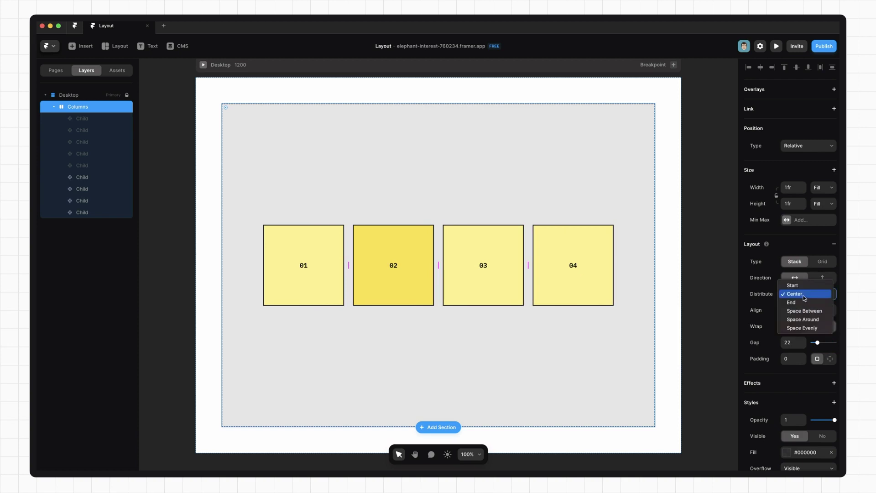
pyautogui.click(820, 313)
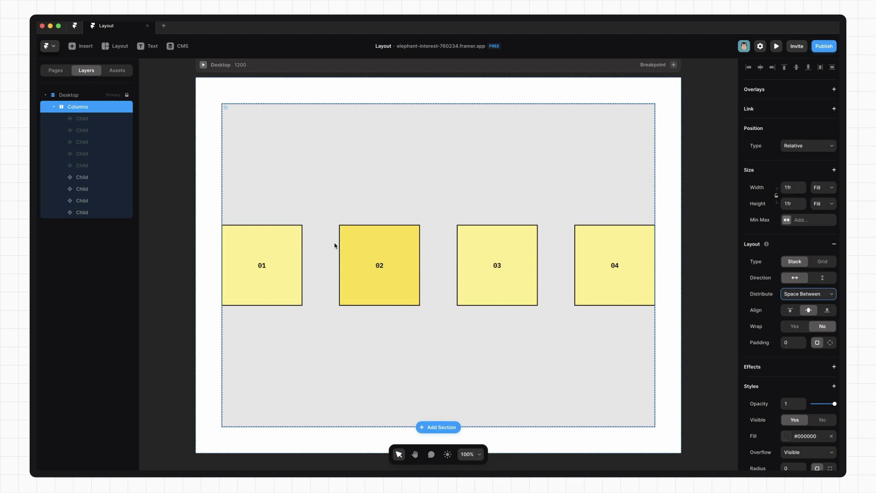
# Step: Try Space Around, then settle on Space Evenly distribution
pyautogui.click(808, 294)
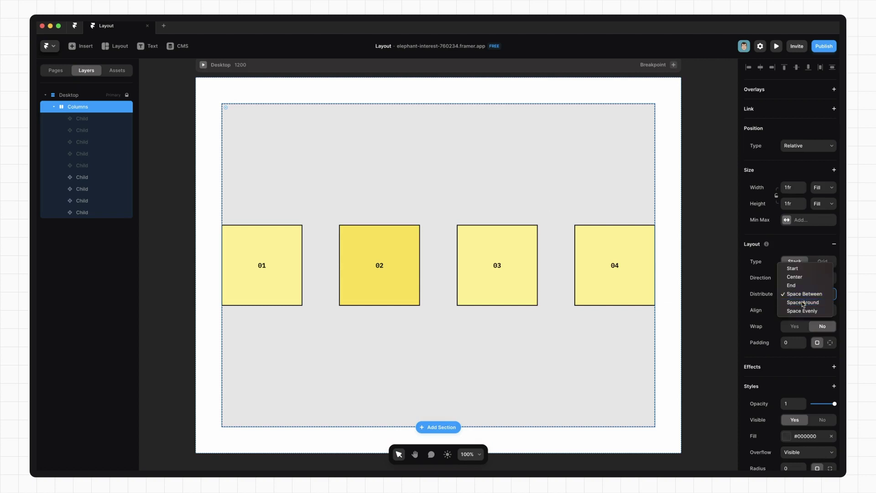
pyautogui.click(799, 303)
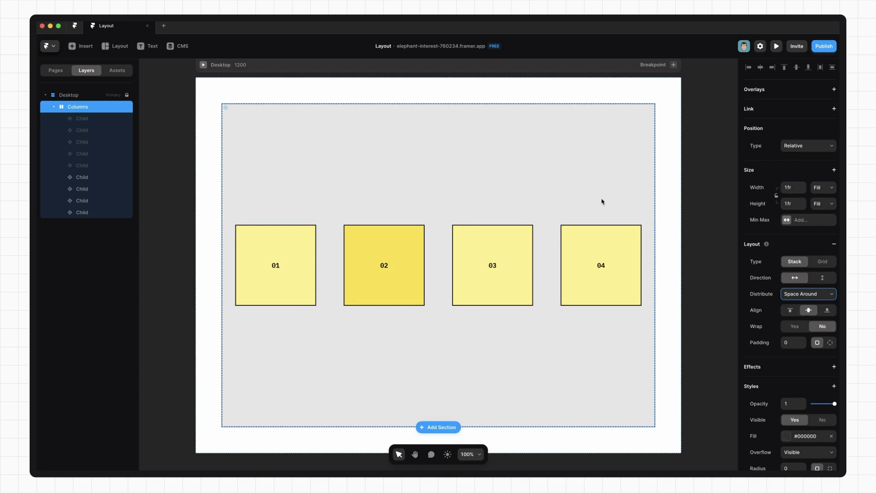
pyautogui.click(808, 294)
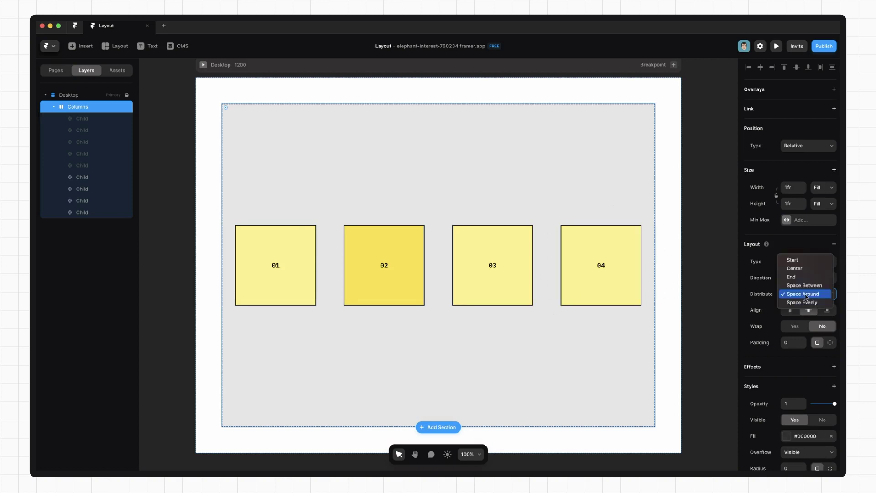
pyautogui.click(809, 302)
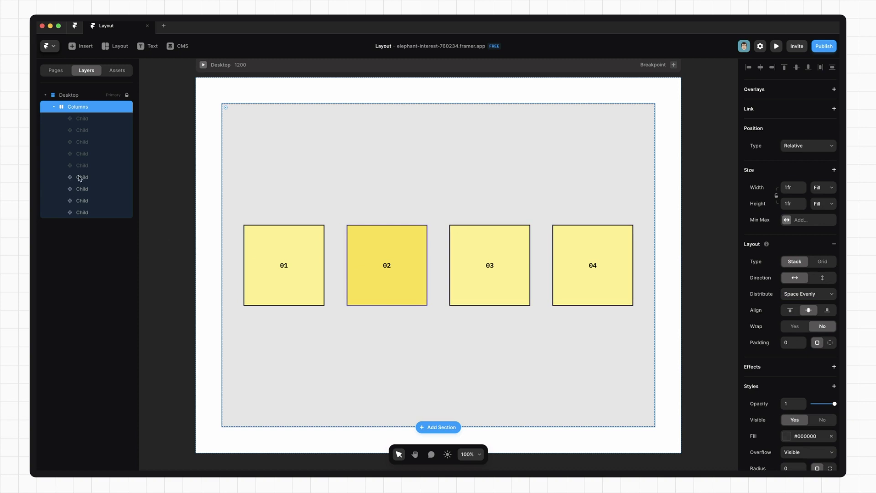
pyautogui.click(92, 179)
# Step: Set all four boxes to Fill width
pyautogui.keyDown('shift'); pyautogui.click(90, 212); pyautogui.keyUp('shift')
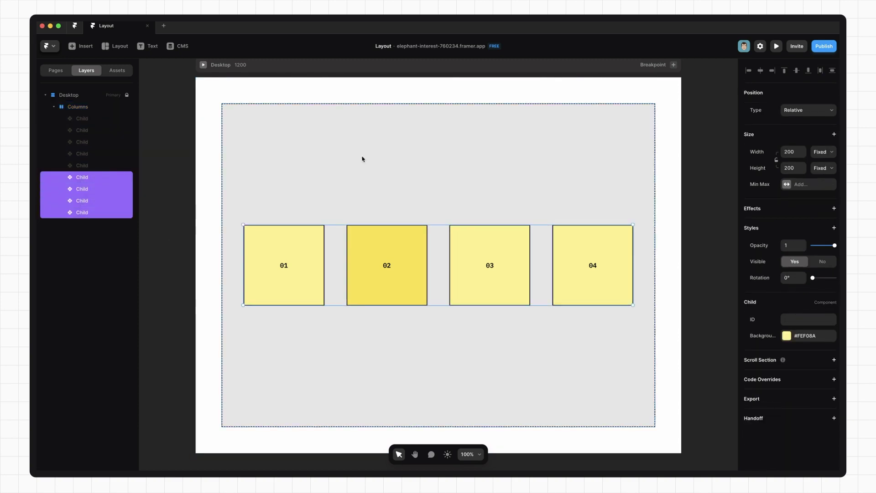
pyautogui.click(830, 152)
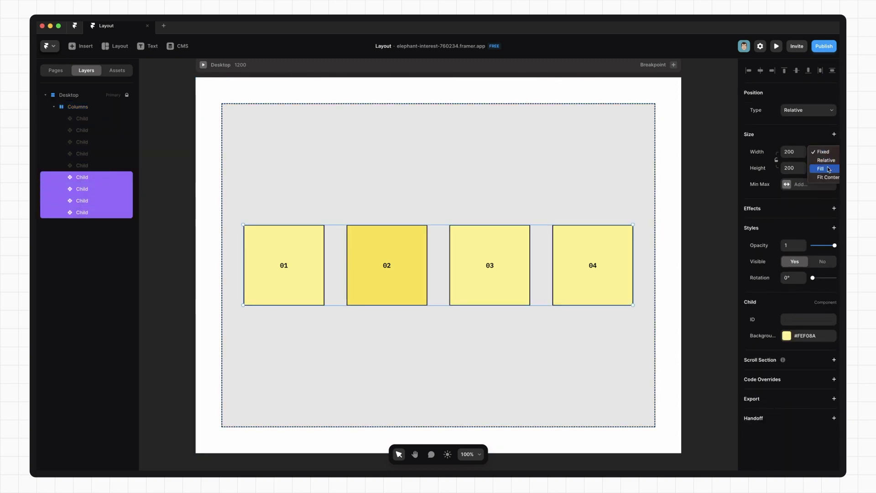
pyautogui.click(829, 170)
pyautogui.press('Escape')
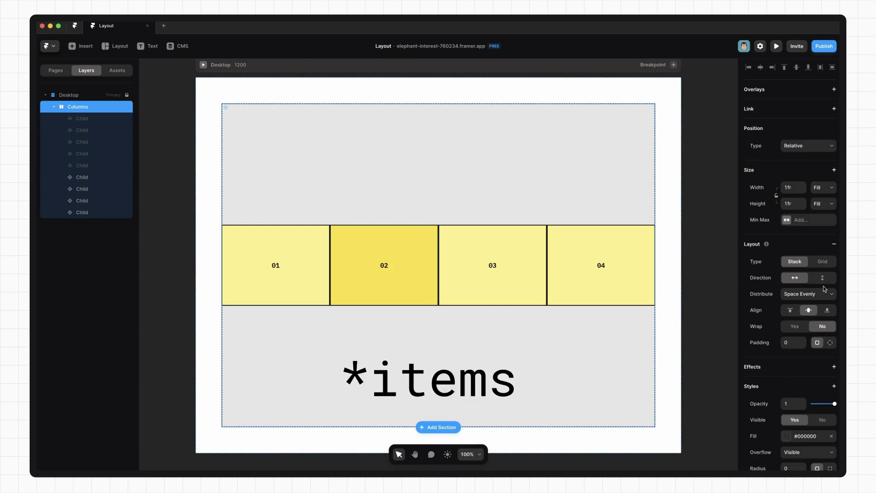
# Step: Try Space Between, Center, Start and End distribution, returning to Center
pyautogui.click(815, 294)
pyautogui.click(811, 278)
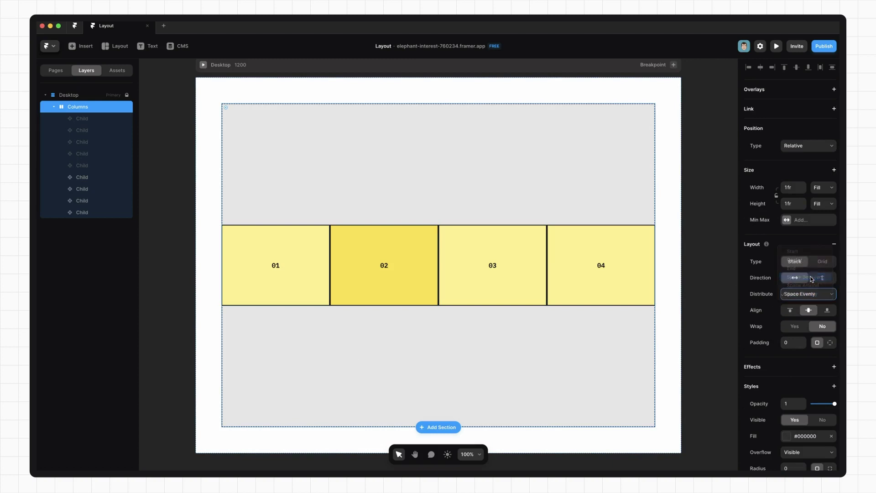
pyautogui.click(810, 297)
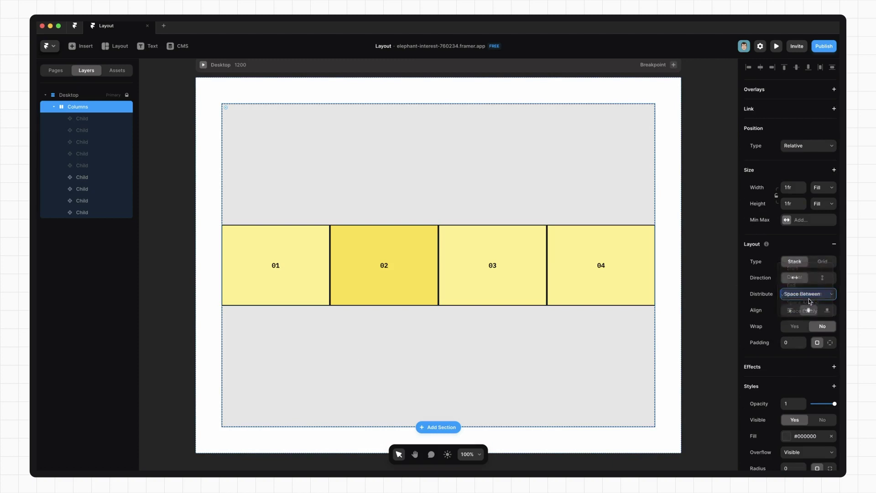
pyautogui.click(797, 277)
pyautogui.click(806, 295)
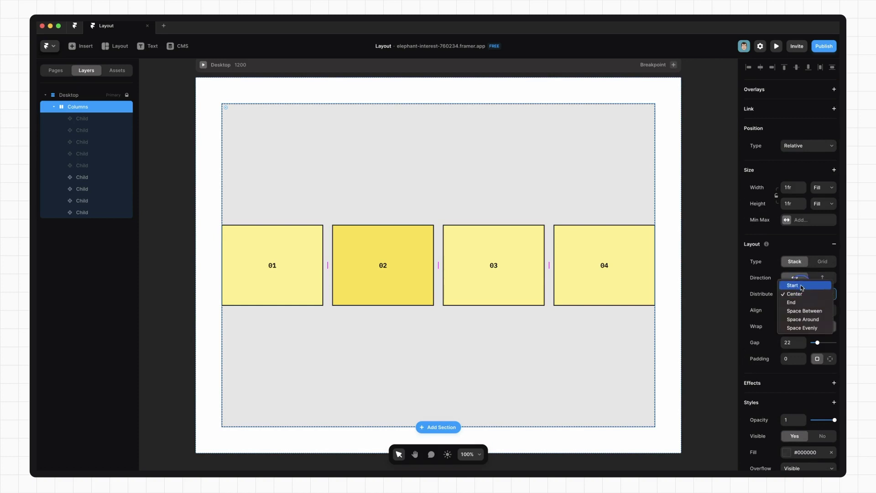
pyautogui.click(801, 285)
pyautogui.click(802, 294)
pyautogui.click(802, 302)
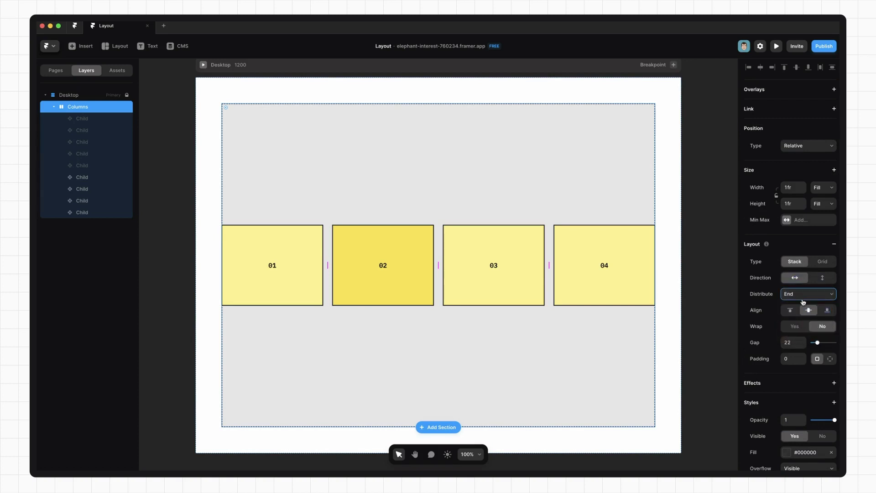
pyautogui.press('Up')
# Step: Set the frame's width to fit its content
pyautogui.click(582, 180)
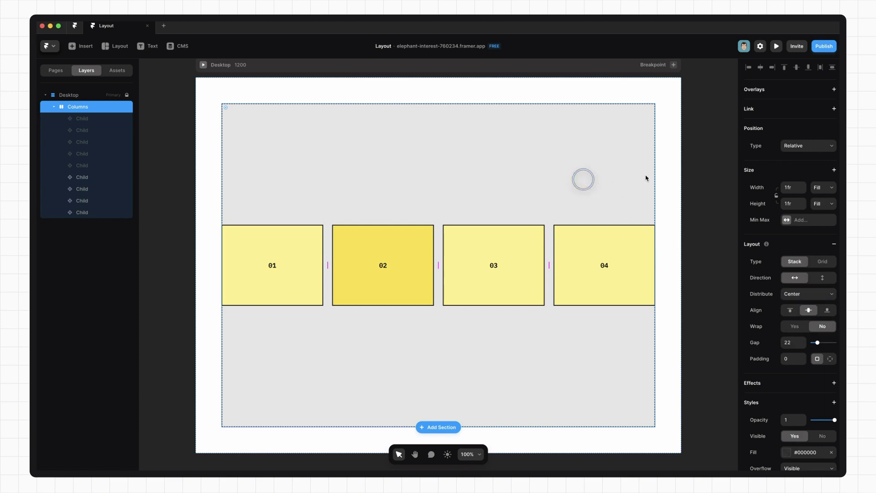
pyautogui.click(829, 192)
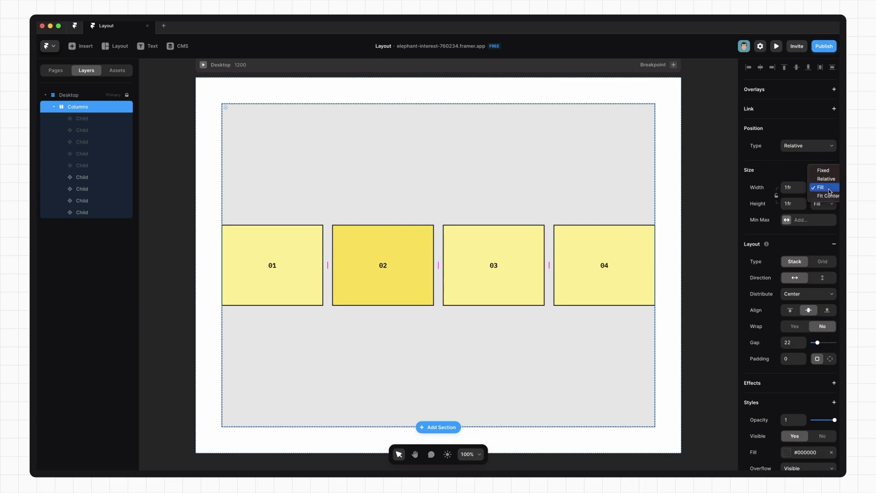
pyautogui.click(831, 194)
# Step: Select boxes 01–04, set them to Fill width, and reselect the Columns frame
pyautogui.click(391, 238)
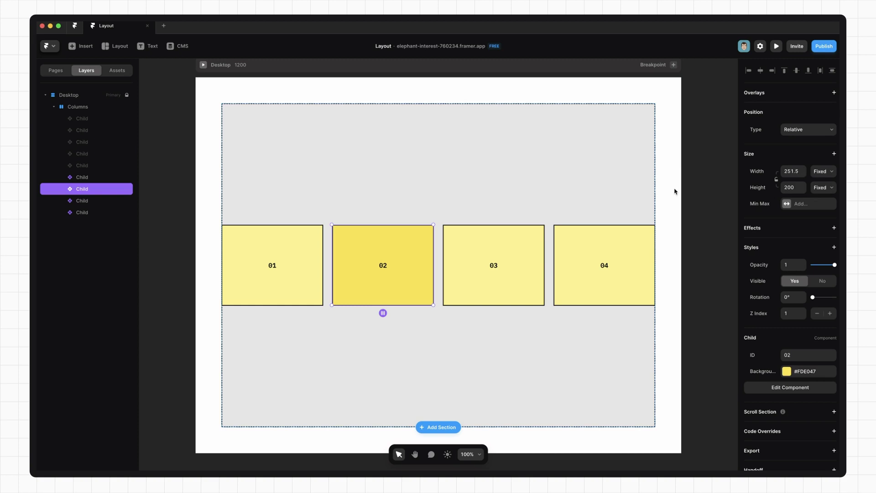
pyautogui.keyDown('shift'); pyautogui.click(298, 259); pyautogui.keyUp('shift')
pyautogui.keyDown('shift'); pyautogui.click(503, 260); pyautogui.keyUp('shift')
pyautogui.keyDown('shift'); pyautogui.click(620, 251); pyautogui.keyUp('shift')
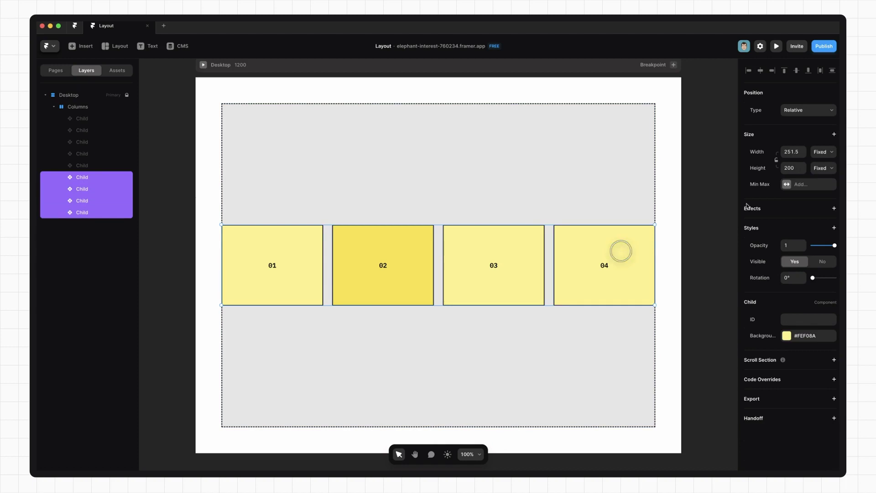
pyautogui.click(835, 151)
pyautogui.click(824, 171)
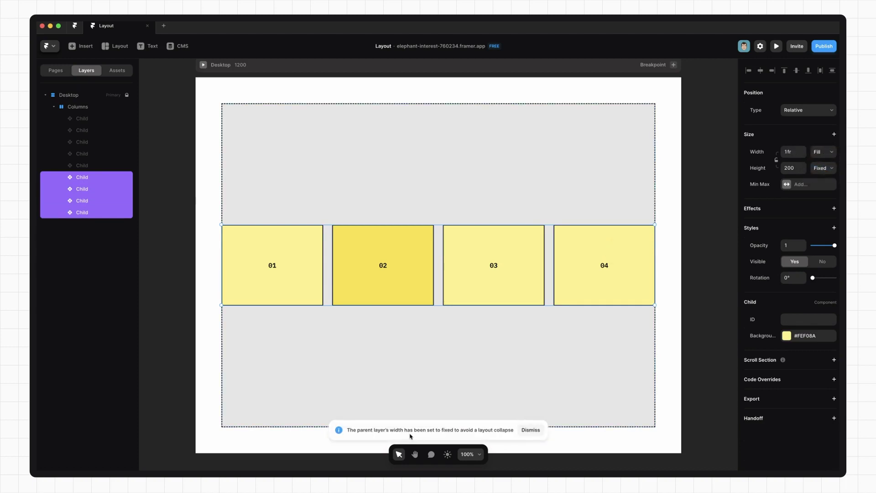
pyautogui.click(523, 405)
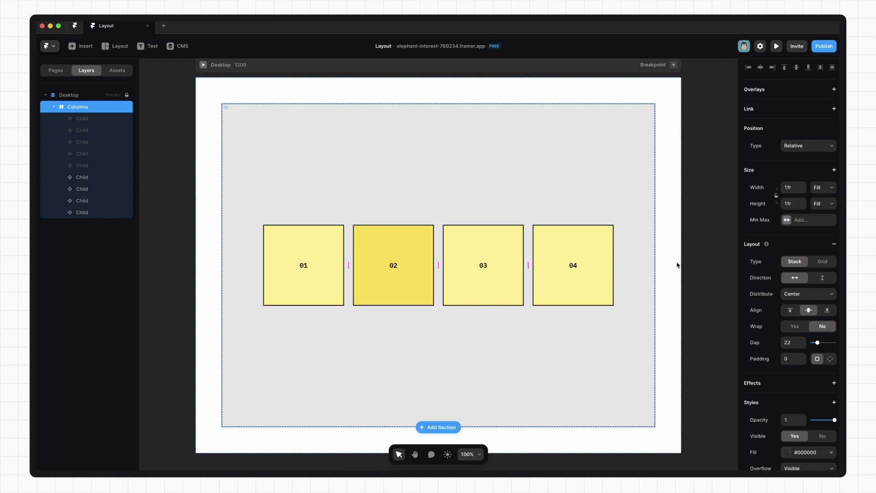
# Step: Test top, bottom and center alignment in both vertical and horizontal directions, ending centered in a row
pyautogui.click(790, 310)
pyautogui.click(828, 312)
pyautogui.click(809, 312)
pyautogui.click(822, 277)
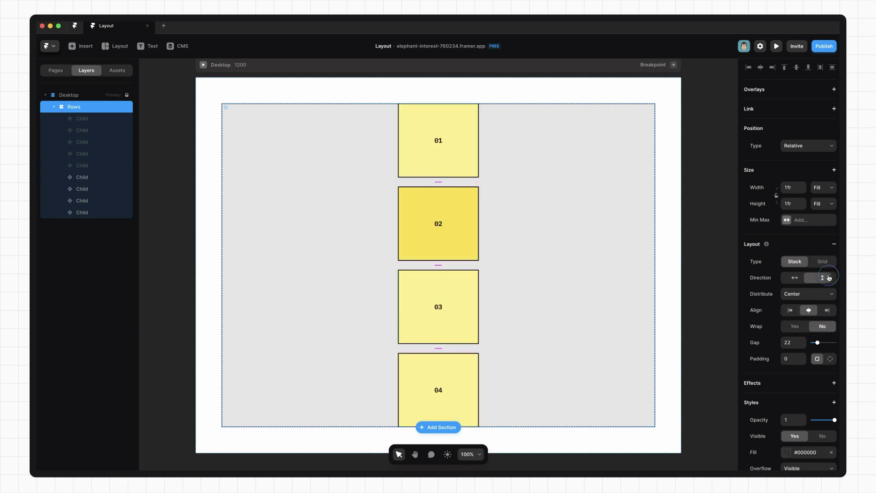
pyautogui.click(790, 310)
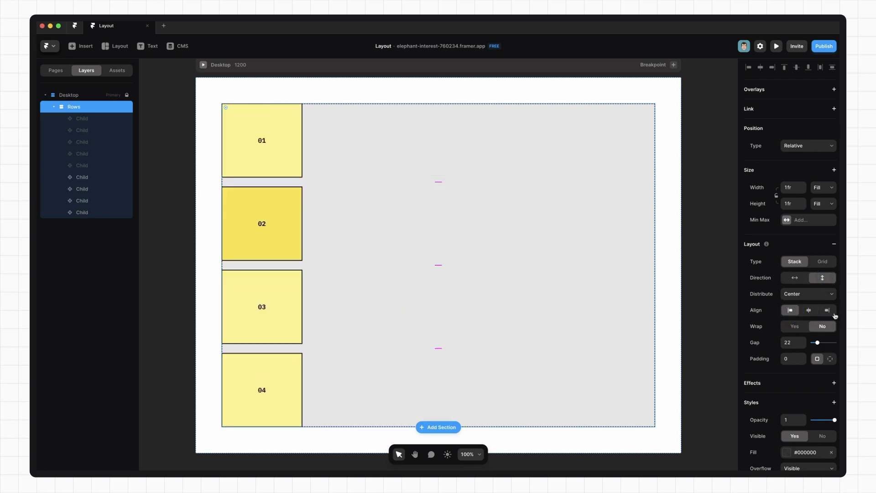
pyautogui.click(827, 311)
pyautogui.click(809, 310)
pyautogui.click(795, 277)
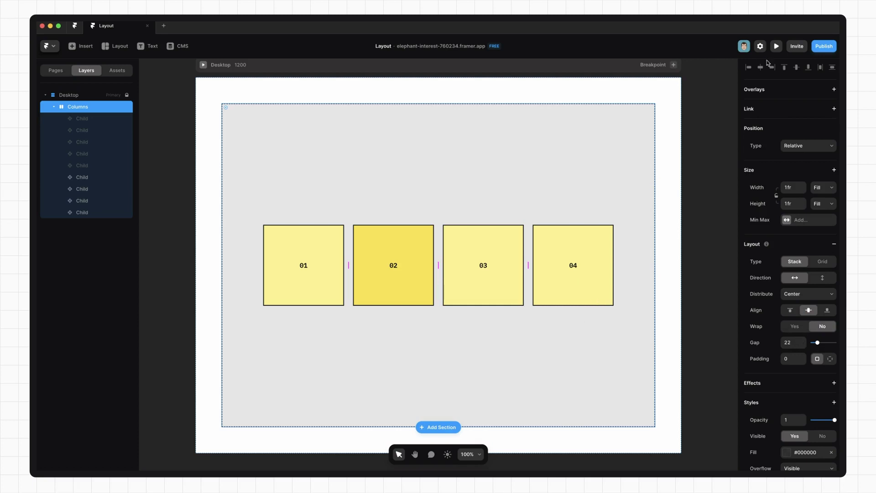
# Step: Preview the overflowing row, set Wrap to Yes, and preview again to see boxes wrap
pyautogui.click(776, 46)
pyautogui.moveTo(686, 271)
pyautogui.mouseDown()
pyautogui.moveTo(573, 279)
pyautogui.moveTo(697, 276)
pyautogui.mouseUp()
pyautogui.click(830, 46)
pyautogui.click(795, 326)
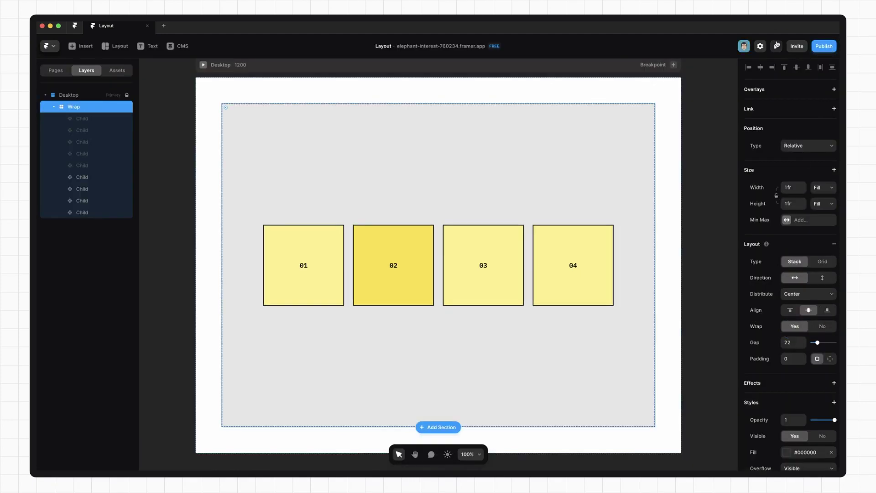
pyautogui.click(776, 46)
pyautogui.moveTo(688, 266); pyautogui.dragTo(612, 268)
pyautogui.press('Escape')
# Step: Switch the container layout to Grid and make box 02 span 2 columns
pyautogui.click(824, 267)
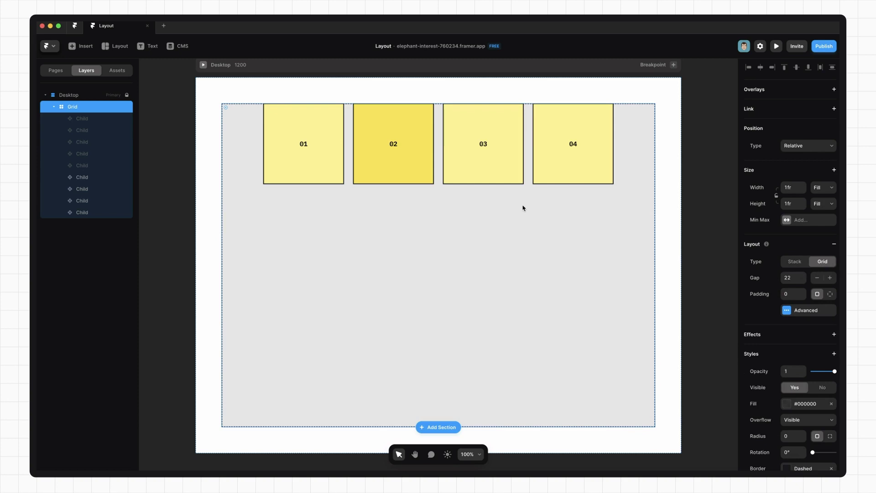
pyautogui.click(803, 311)
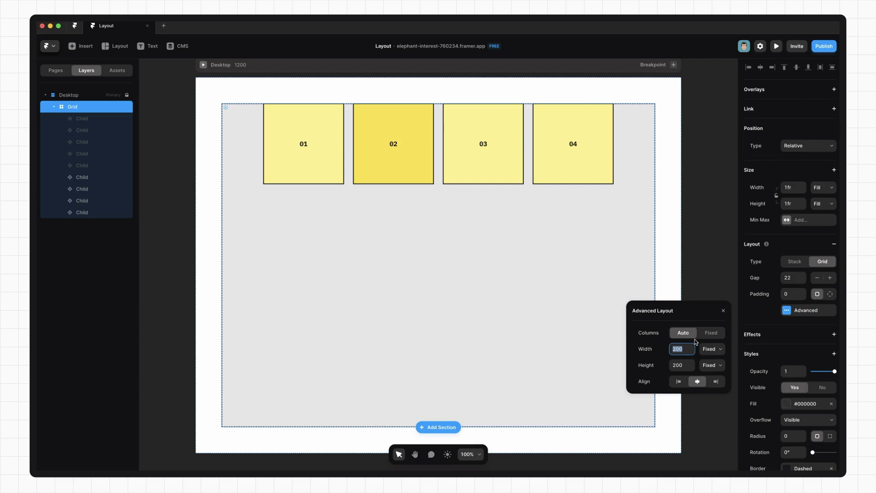
pyautogui.click(415, 170)
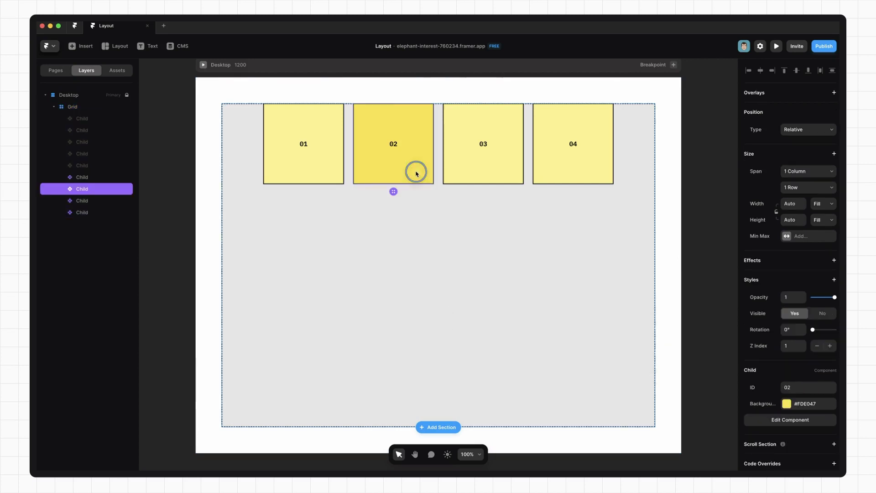
pyautogui.click(827, 178)
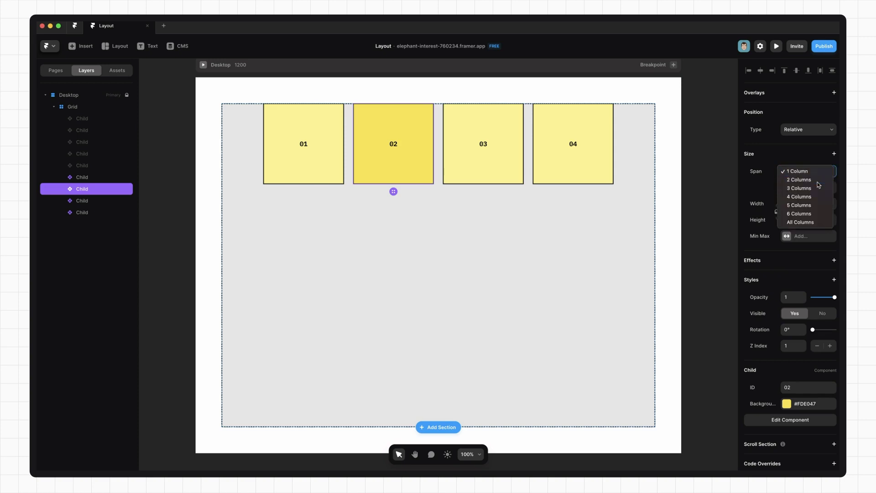
pyautogui.click(819, 180)
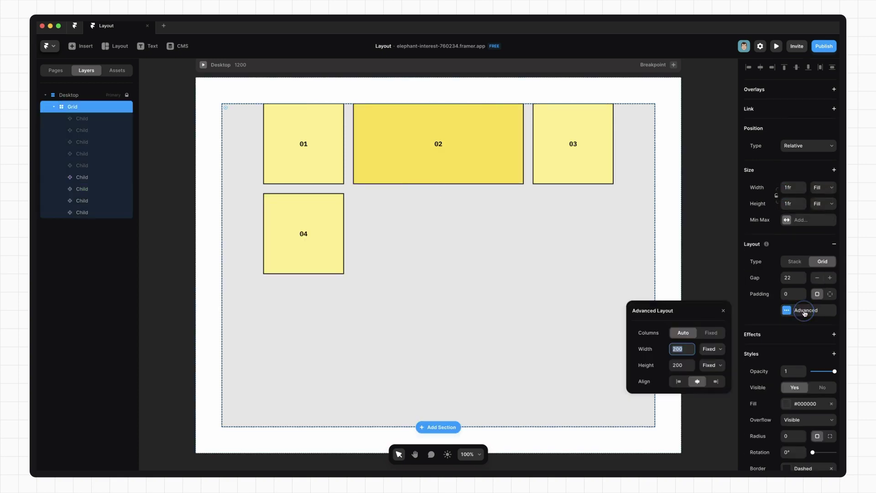
# Step: Set grid cell width to Min so cells stretch, then resize the preview to watch it reflow
pyautogui.click(720, 351)
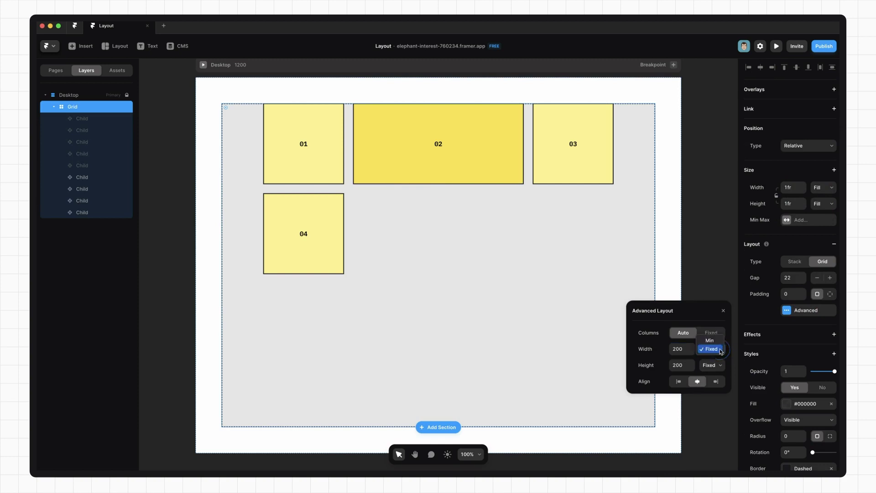
pyautogui.click(718, 342)
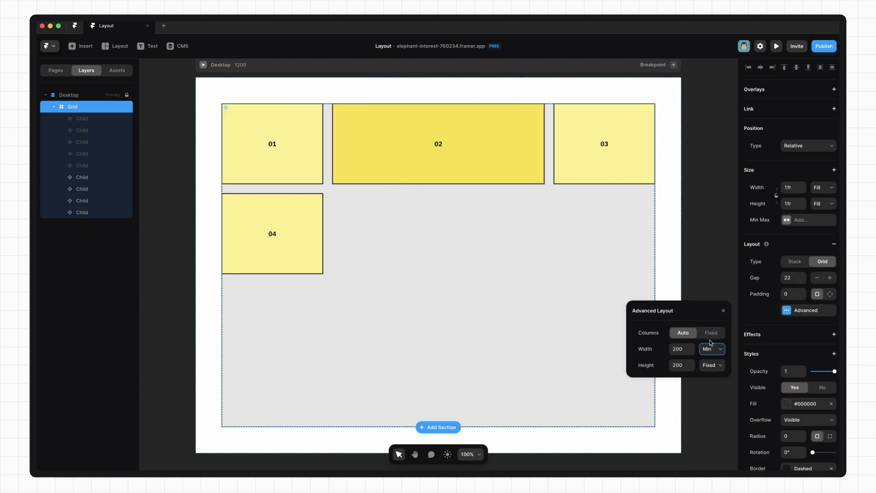
pyautogui.click(591, 252)
pyautogui.click(652, 232)
pyautogui.click(776, 46)
pyautogui.moveTo(687, 279)
pyautogui.mouseDown()
pyautogui.moveTo(573, 284)
pyautogui.moveTo(720, 279)
pyautogui.moveTo(573, 290)
pyautogui.moveTo(679, 289)
pyautogui.mouseUp()
pyautogui.press('Escape')
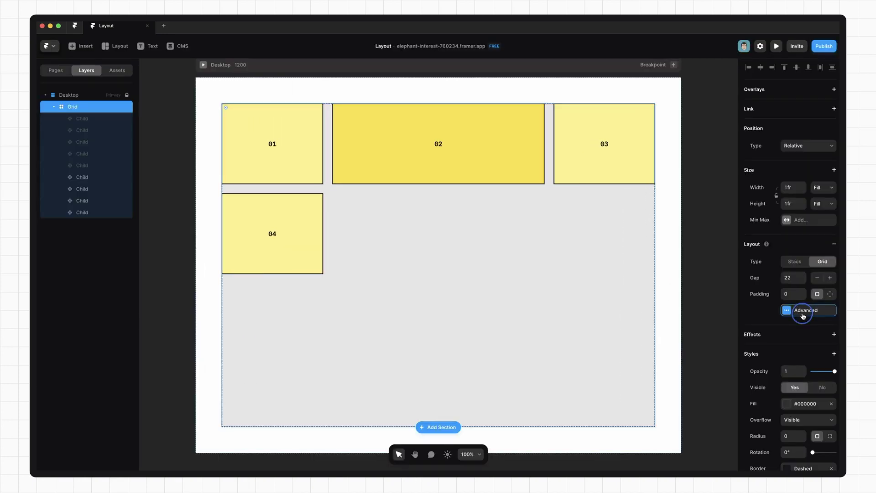
pyautogui.click(786, 310)
# Step: Set grid columns to Fixed and adjust the column count, ending at 1 column
pyautogui.click(710, 333)
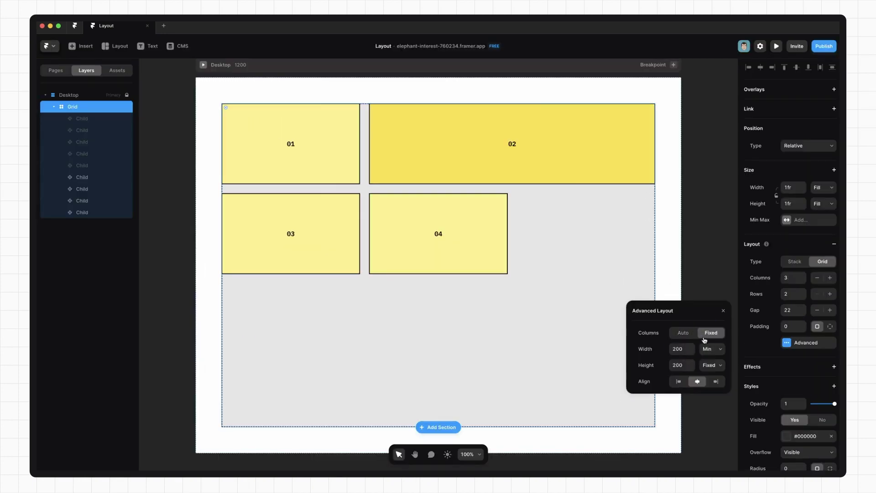
pyautogui.click(796, 297)
pyautogui.click(830, 278)
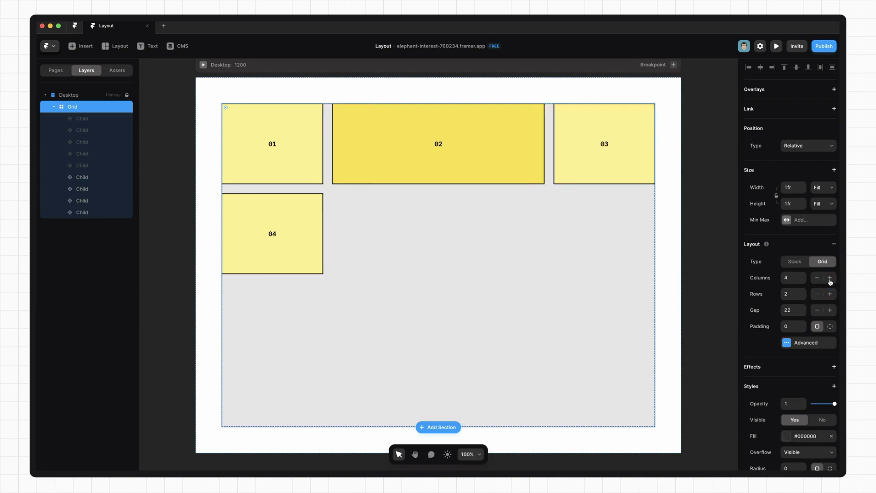
pyautogui.click(829, 278)
pyautogui.click(817, 278)
pyautogui.click(817, 278)
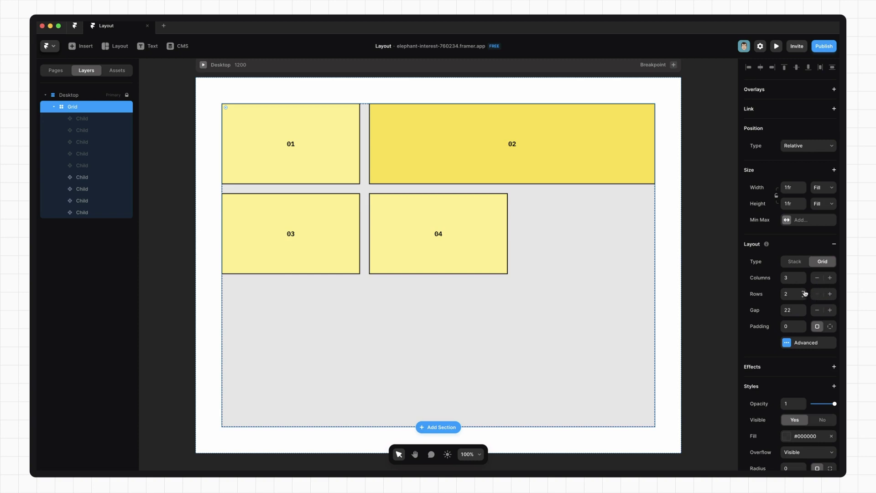
pyautogui.click(817, 278)
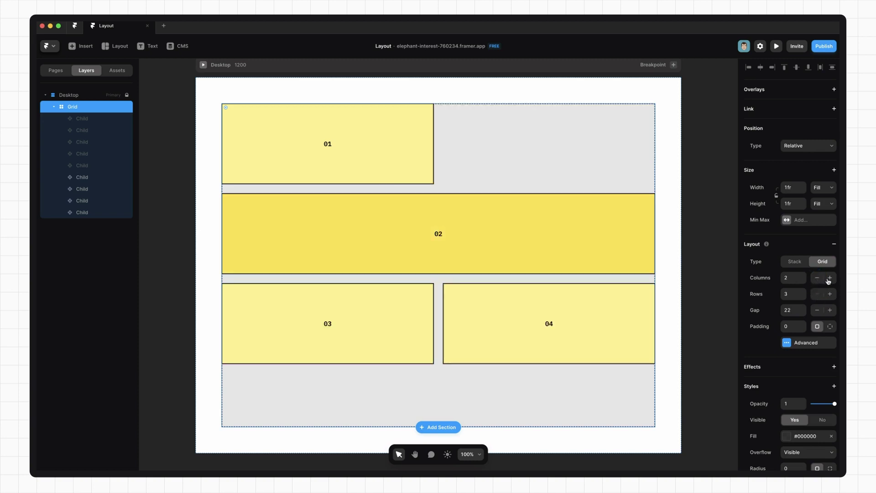
pyautogui.click(817, 278)
pyautogui.click(830, 279)
pyautogui.click(830, 279)
pyautogui.click(818, 279)
pyautogui.click(817, 279)
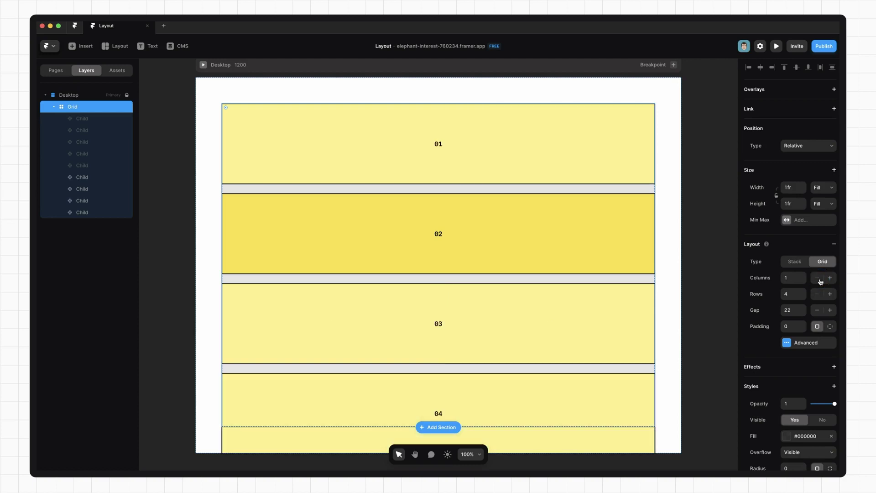